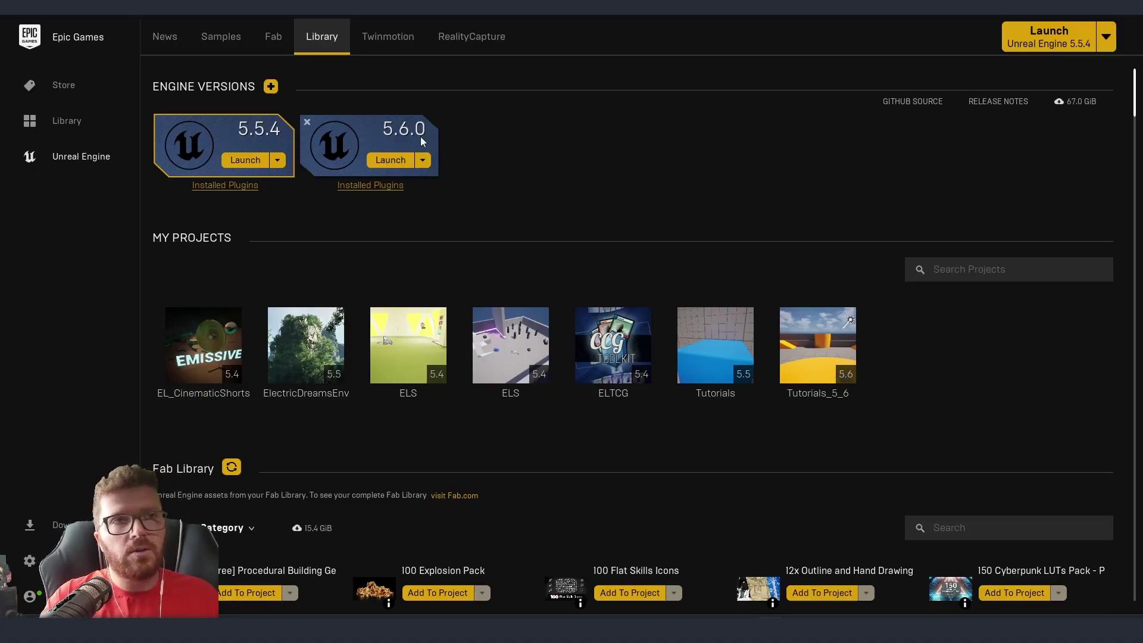
- Open the installation options of engine version 5.6.0
click(422, 160)
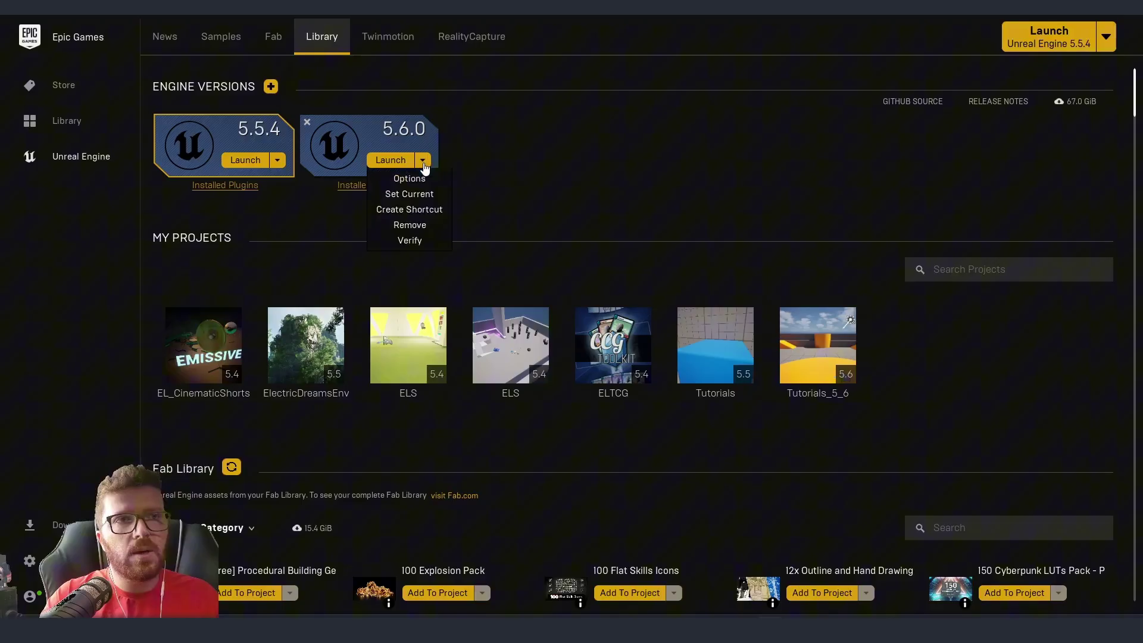
click(418, 178)
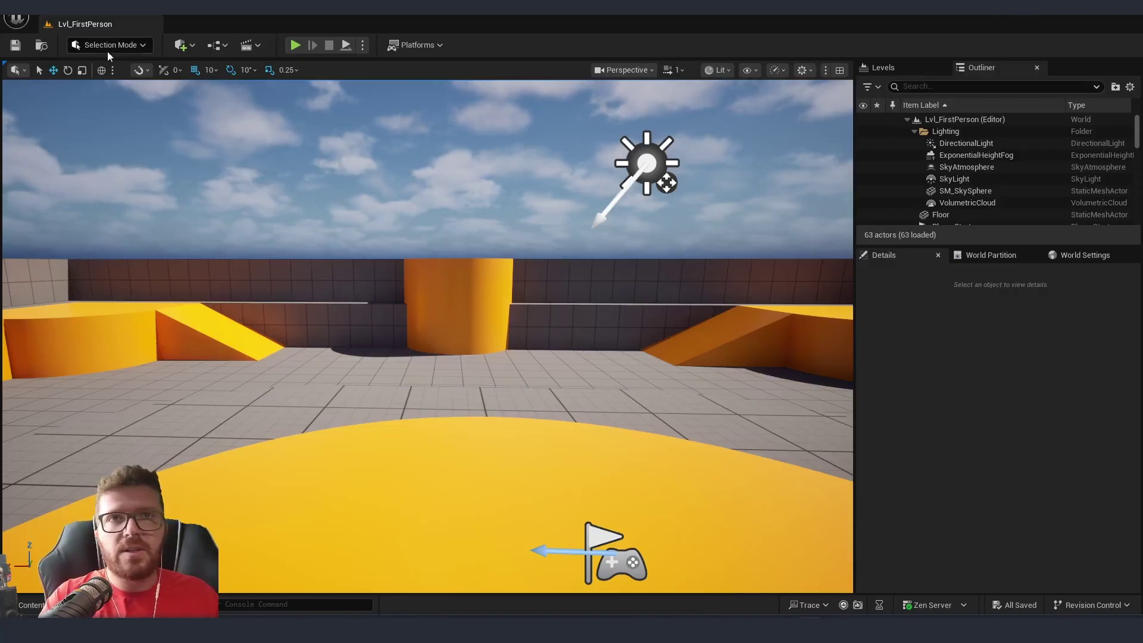
- Find the MetaHuman Creator plugin by searching for "metahuman", enable it despite its beta status, and restart the editor
click(16, 18)
click(110, 204)
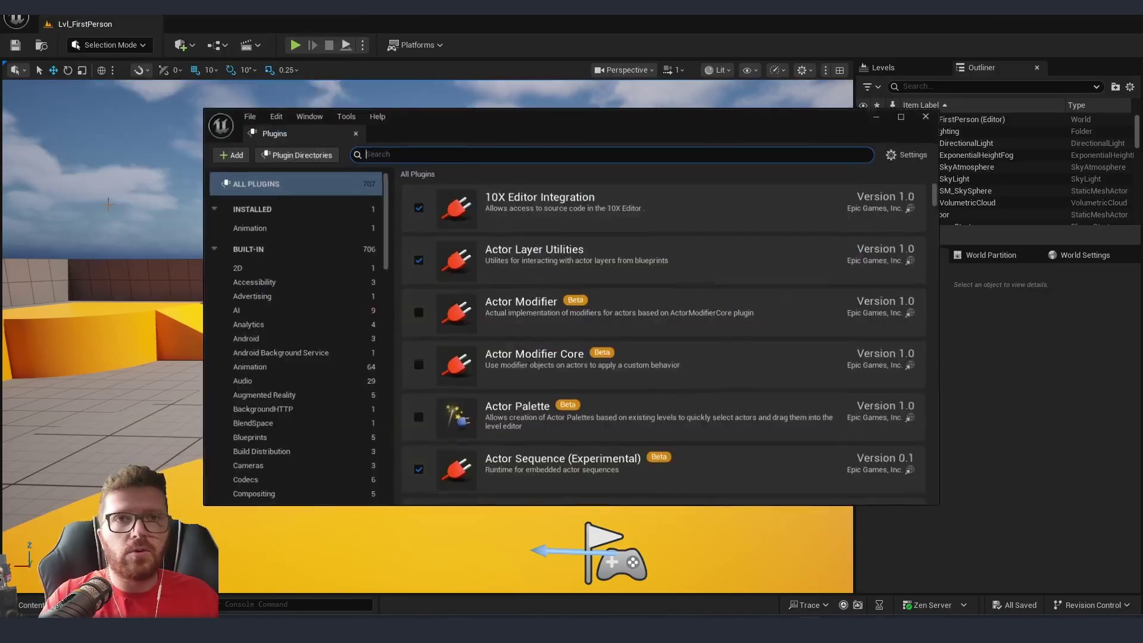
click(374, 153)
text(metahuma)
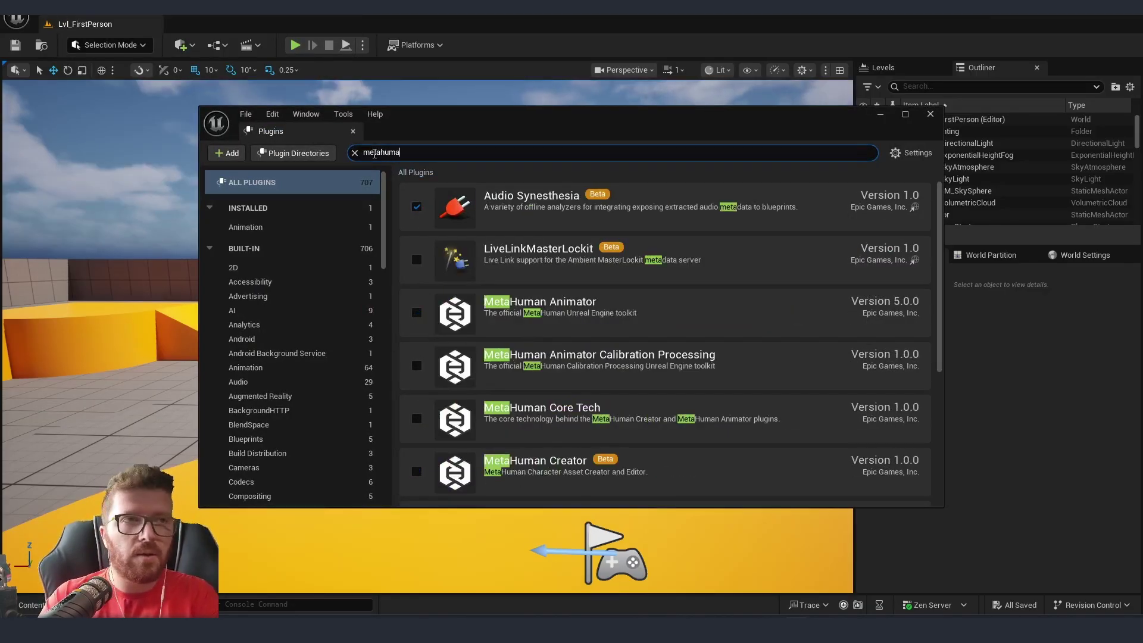
text(n)
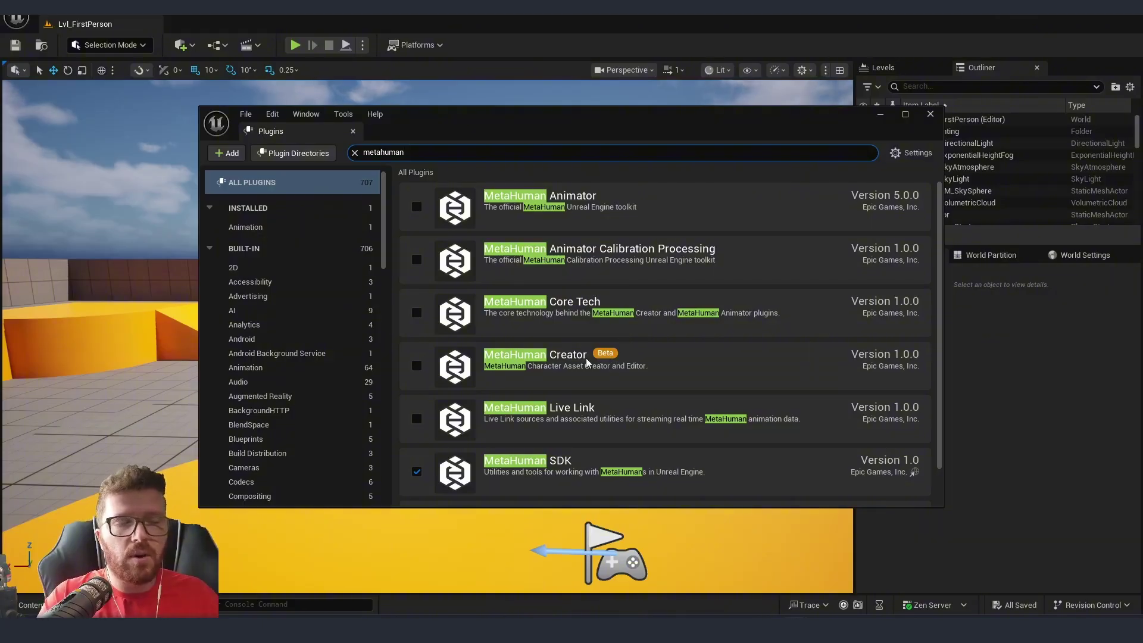
click(417, 365)
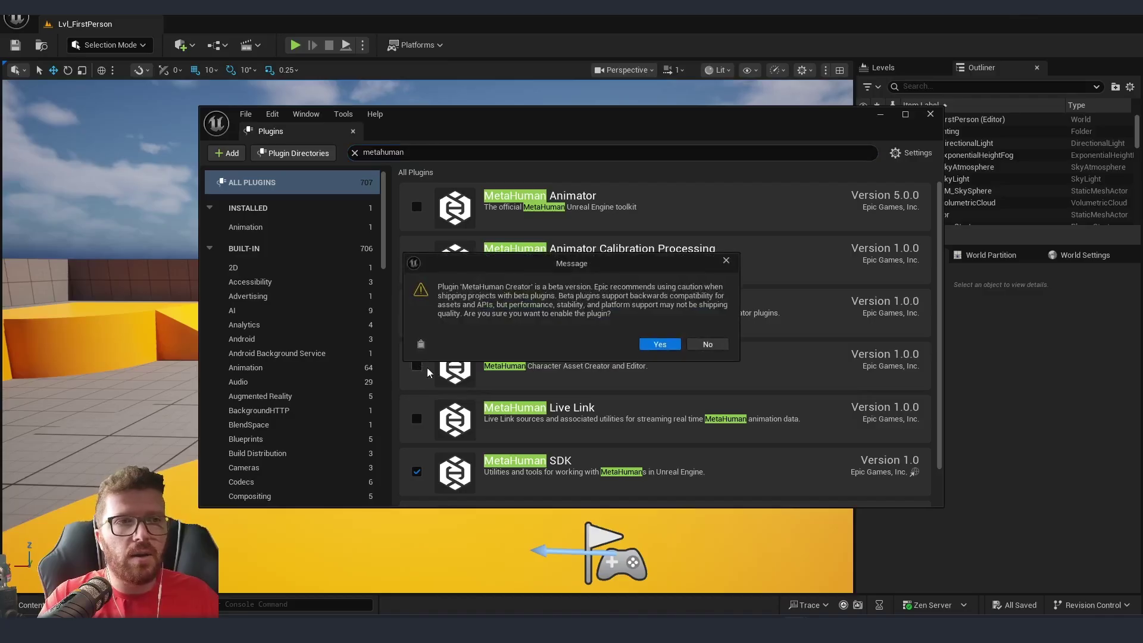
click(660, 344)
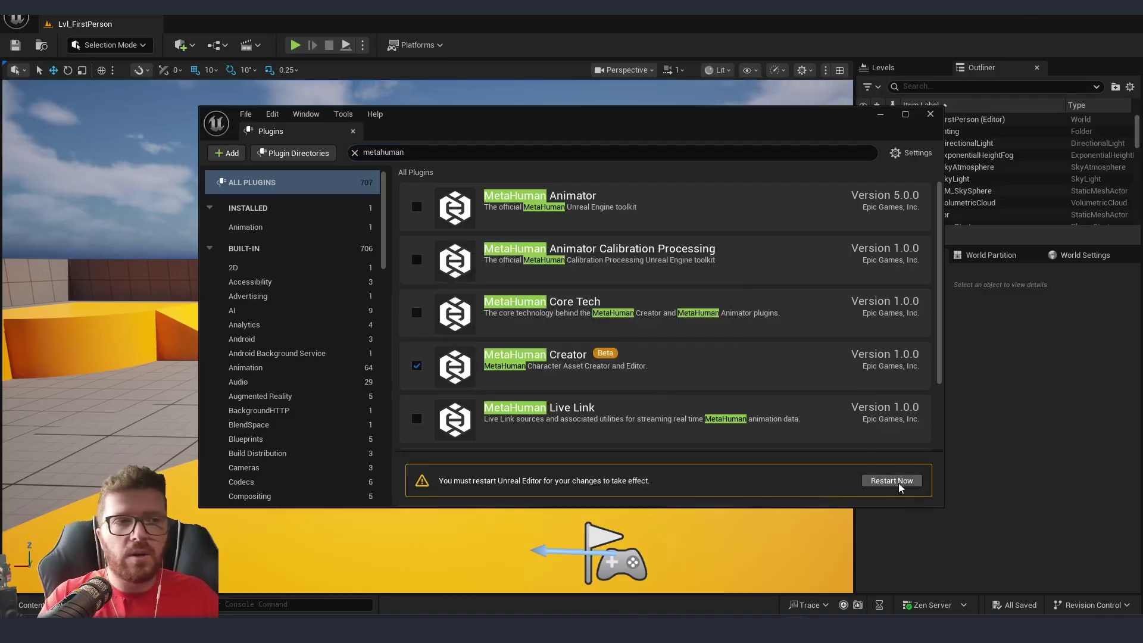
click(891, 481)
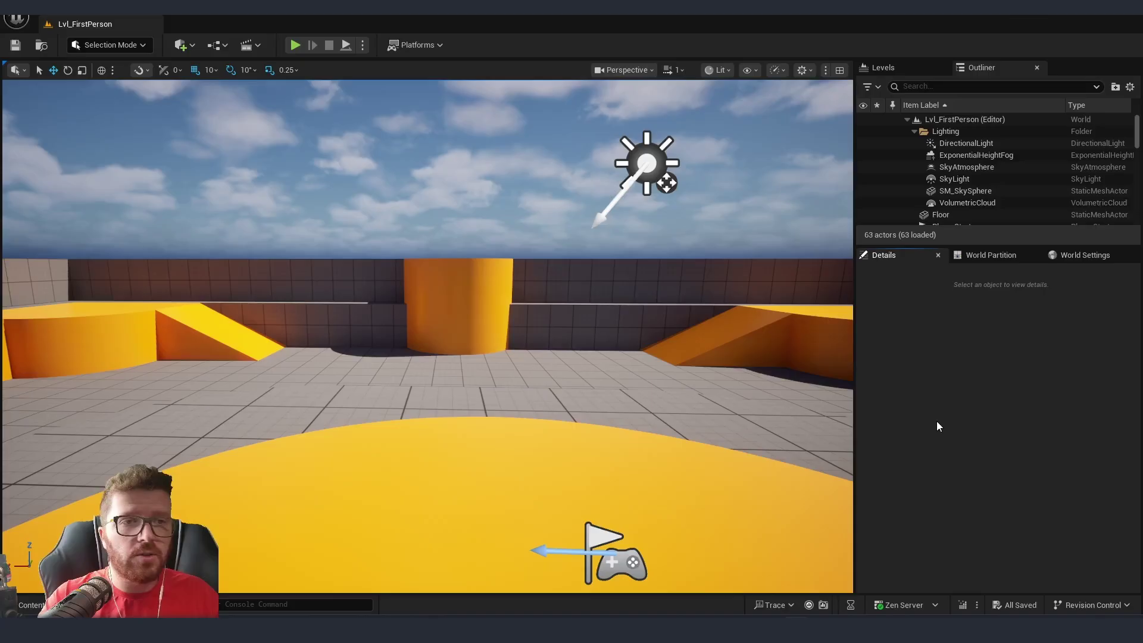
- Create a MetaHuman Character asset named MH_Chat1 in the Characters content folder and open it for editing
key(ctrl+space)
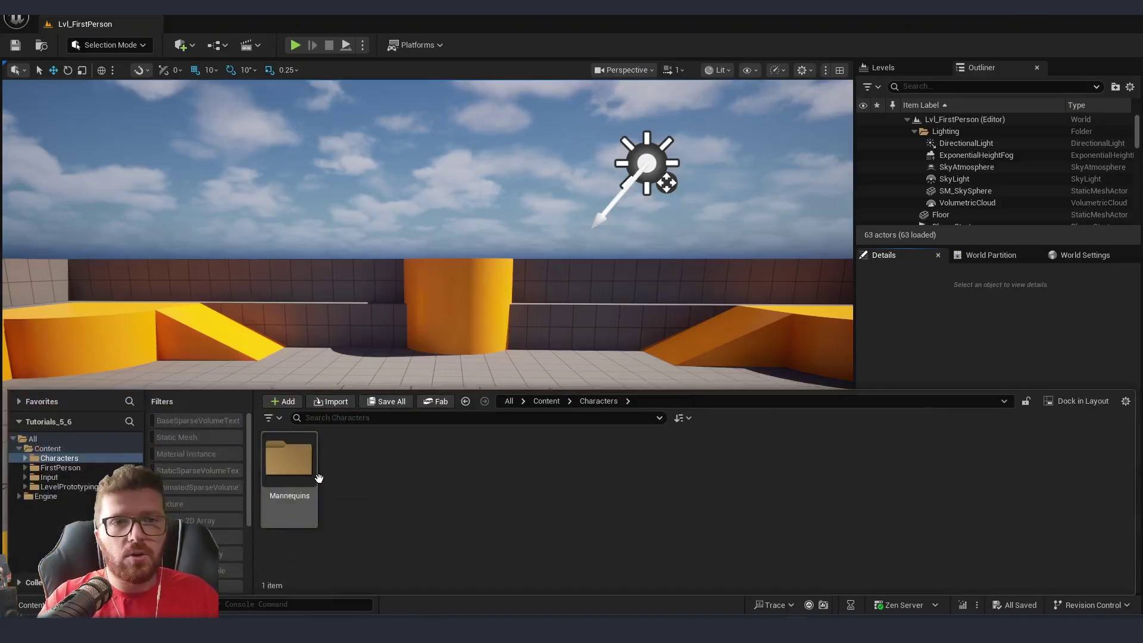
right_click(351, 464)
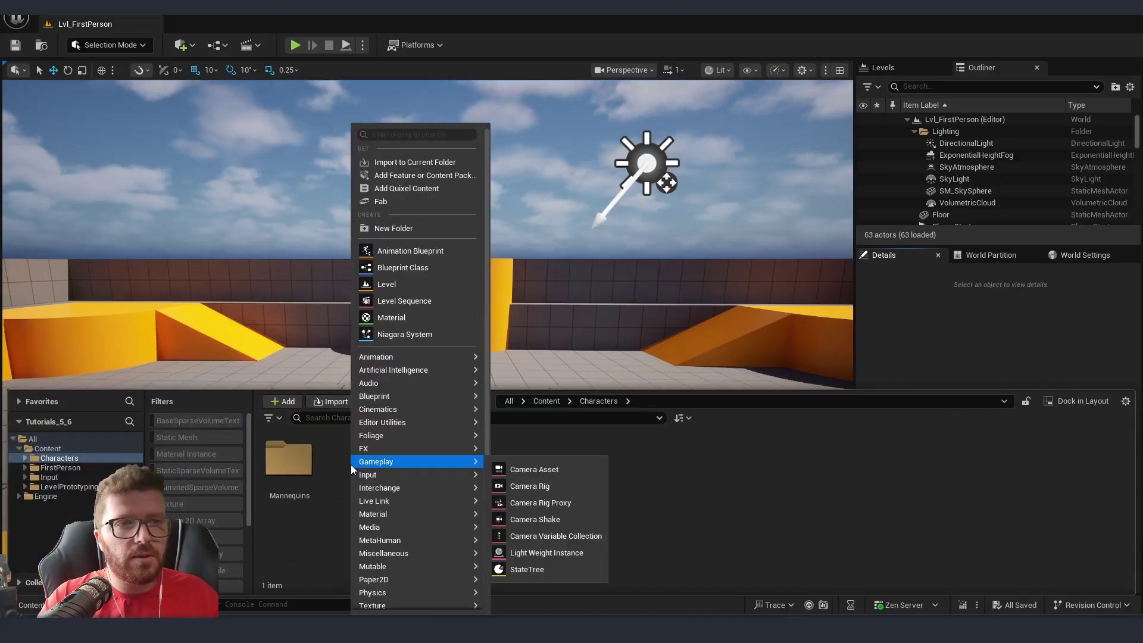
mouse_move(393, 541)
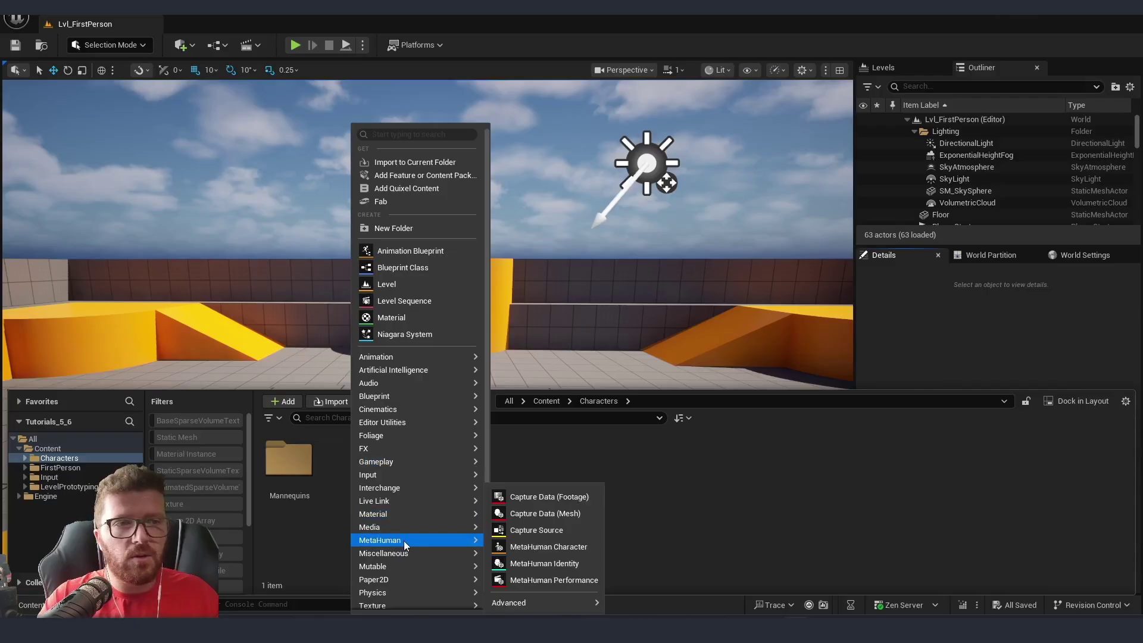
click(543, 547)
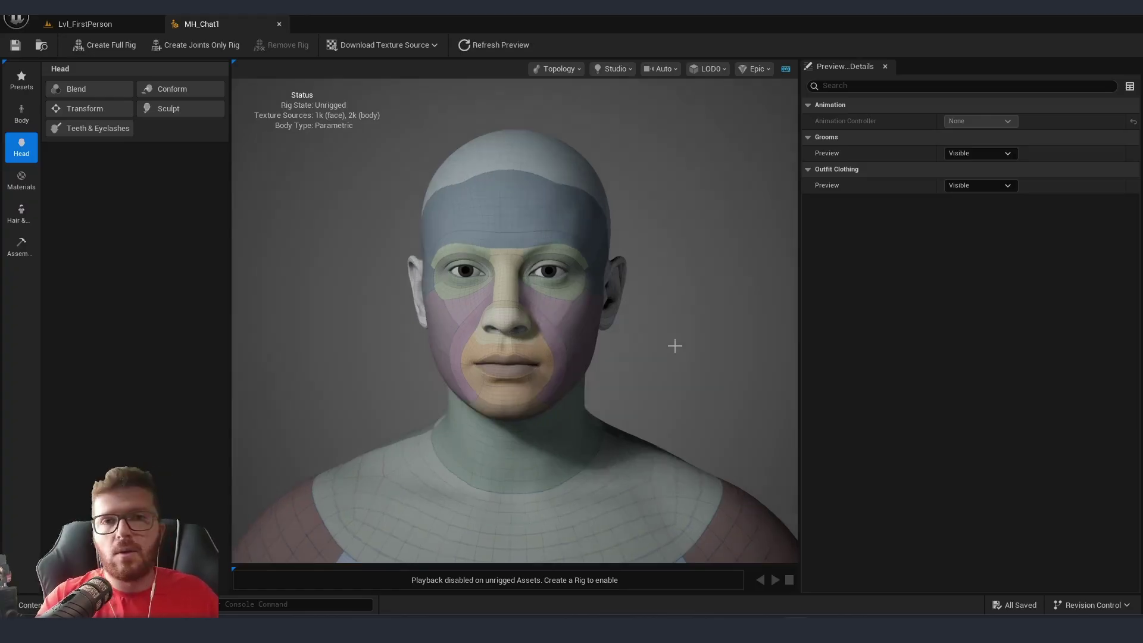
- Examine the MetaHuman's head and full body from several angles and distances
drag(674, 346, 738, 351)
scroll(638, 347, down, 8)
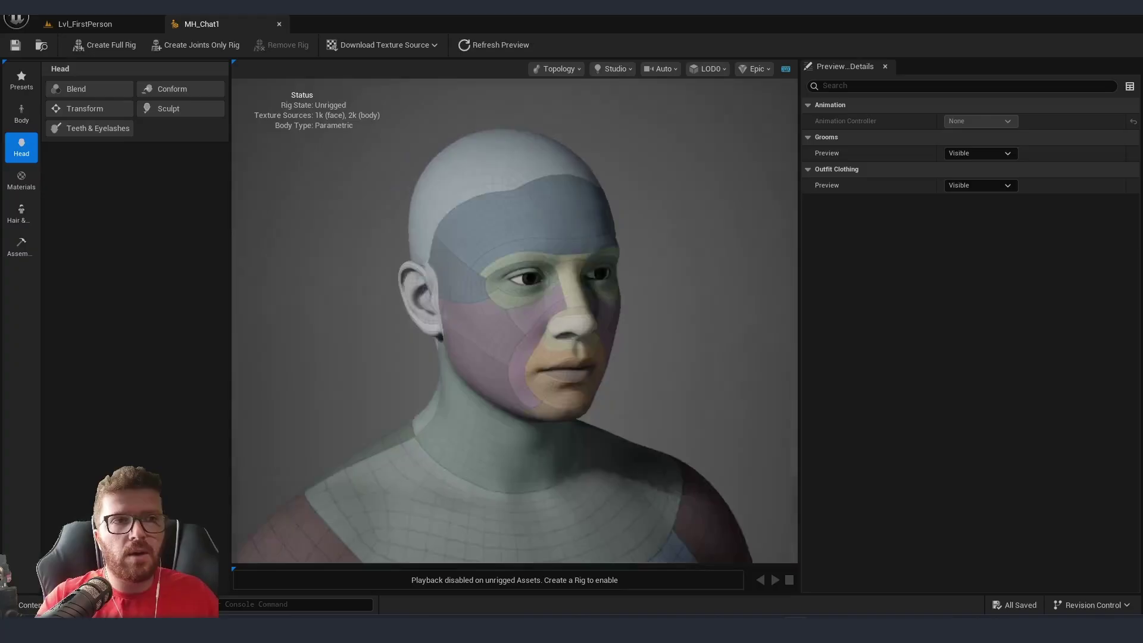
scroll(539, 343, up, 2)
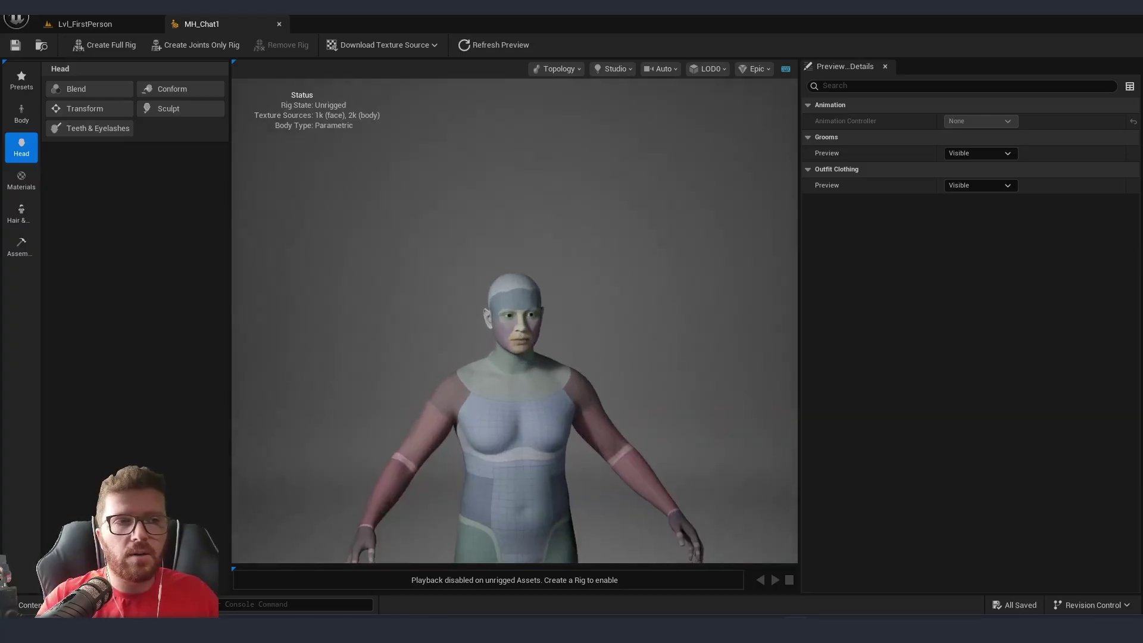
middle_drag(539, 343, 542, 200)
drag(691, 339, 615, 360)
middle_drag(615, 360, 633, 327)
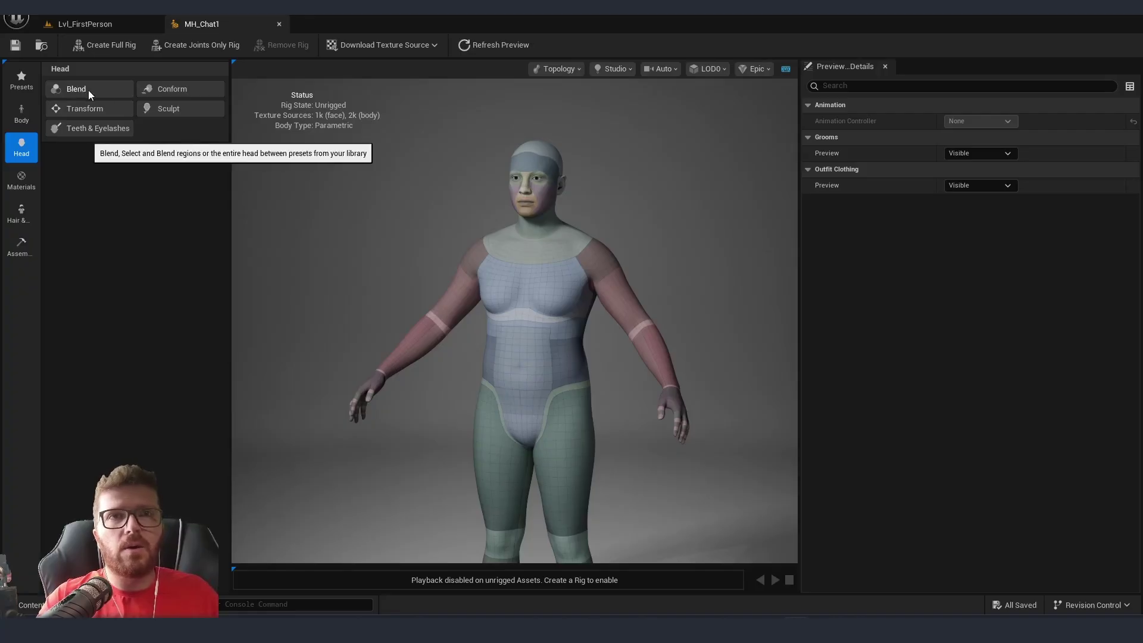
- Sculpt the head symmetrically by pulling the jaw marker beside the chin to reshape the lower face
click(172, 108)
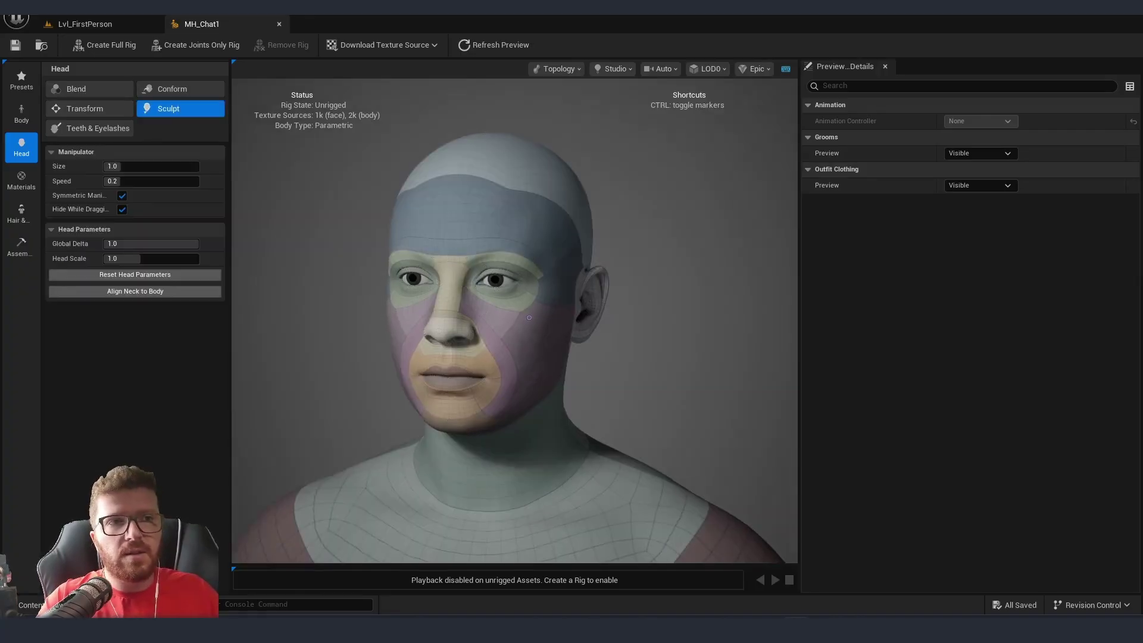
key(ctrl+z)
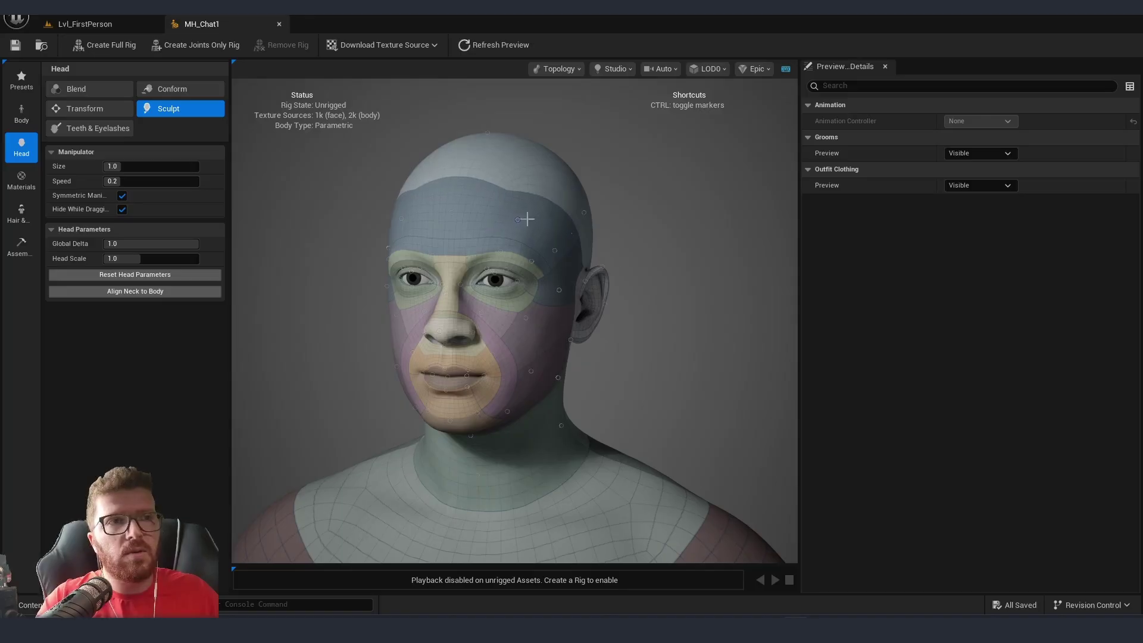
drag(633, 308, 744, 311)
middle_drag(551, 377, 493, 444)
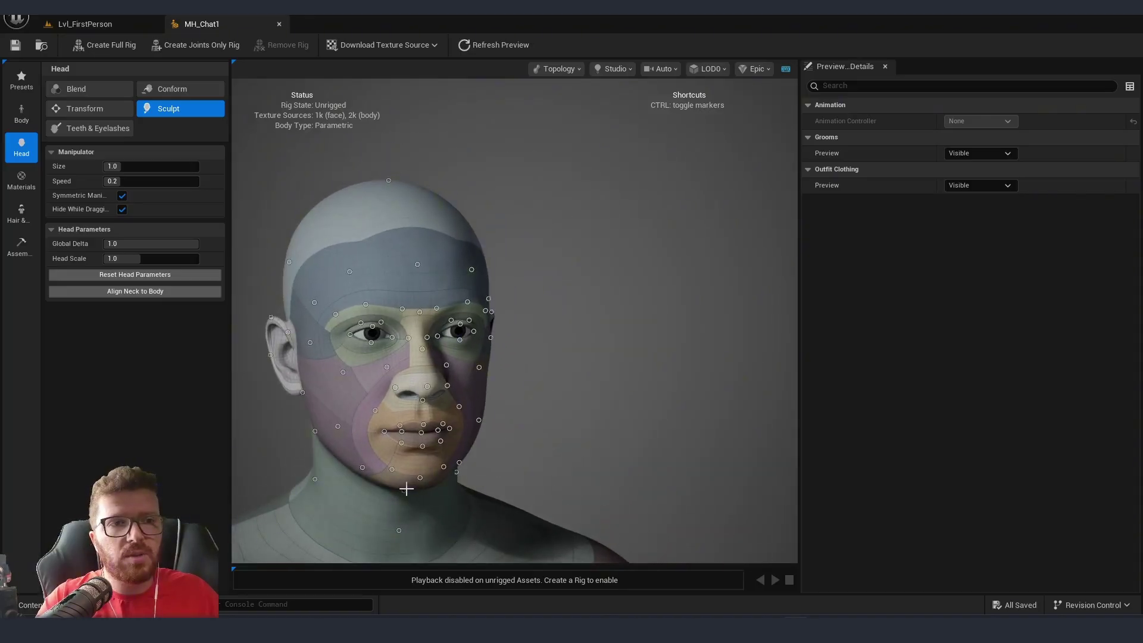
drag(465, 459, 506, 462)
middle_drag(464, 459, 497, 428)
- Try and undo changes to tooth length and polycanine, shift the upper teeth to -1.0, and show the eyelash styles
click(90, 128)
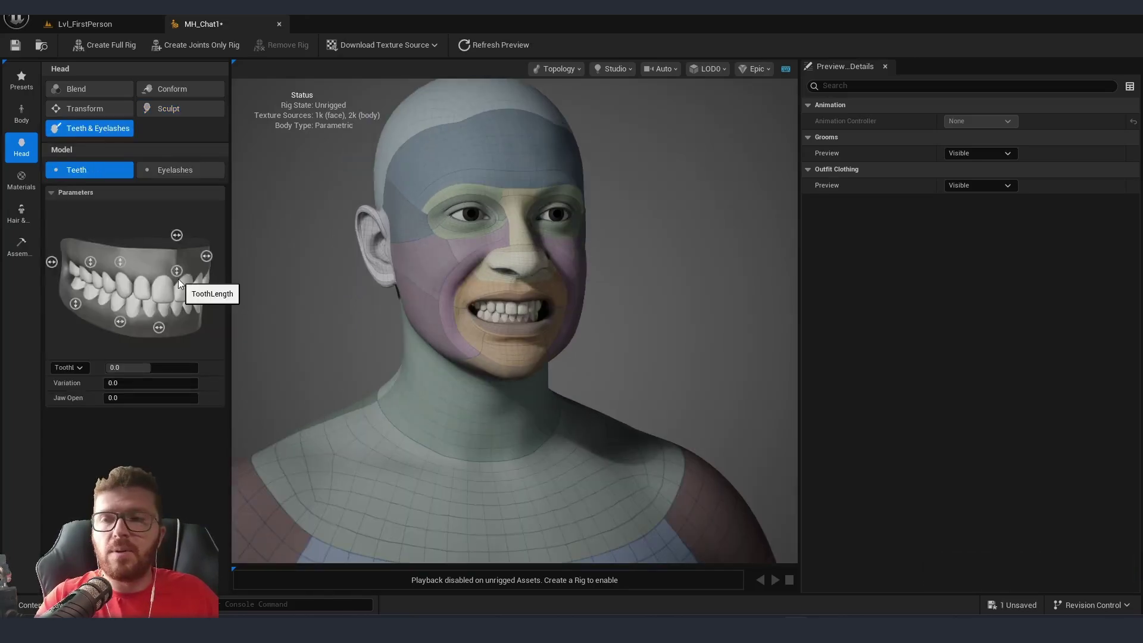
drag(176, 274, 177, 284)
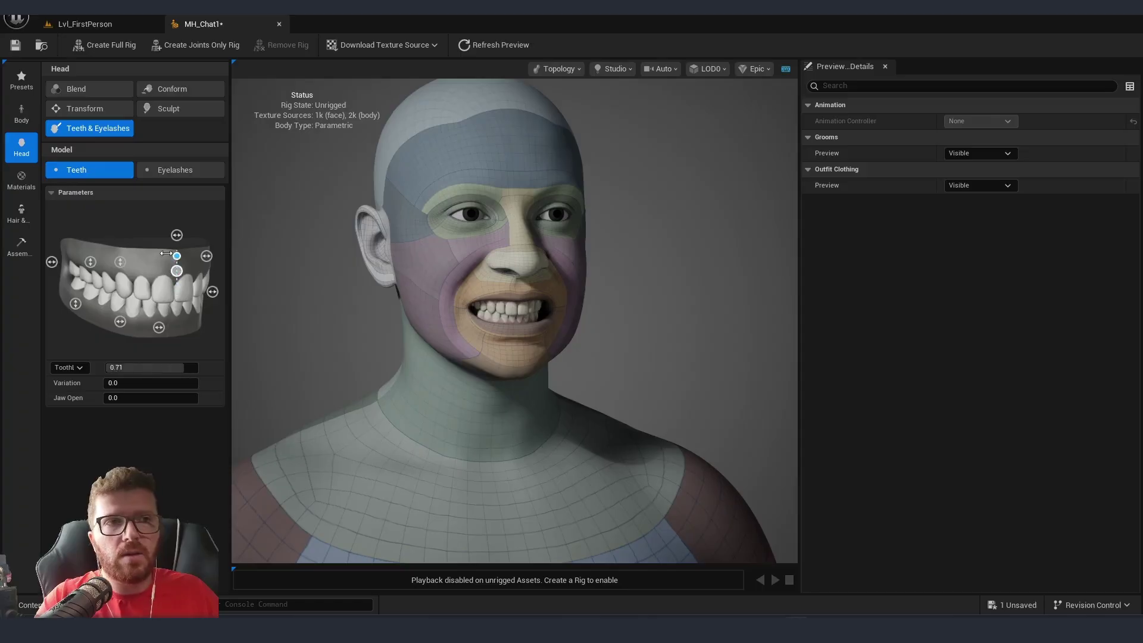
key(ctrl+z)
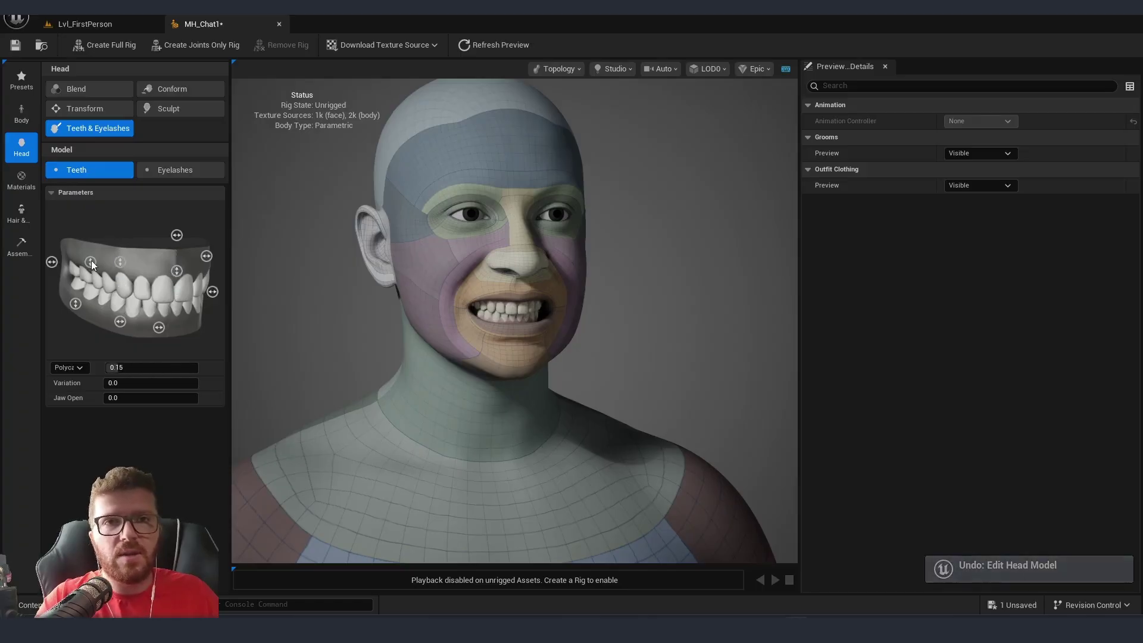
drag(90, 262, 93, 281)
key(ctrl+z)
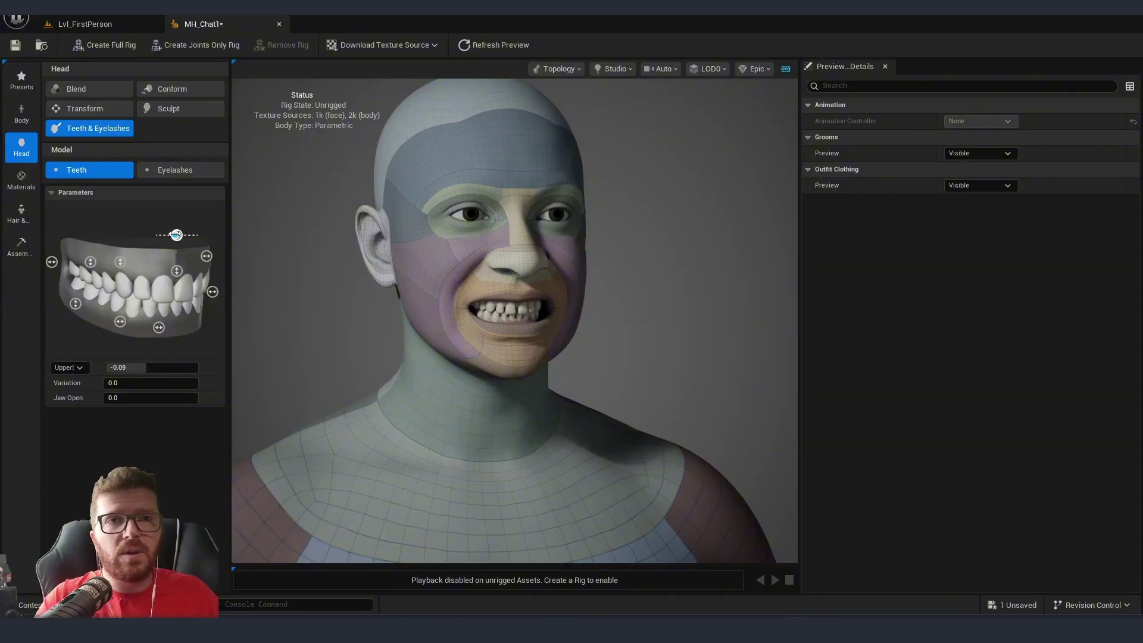
mouse_move(176, 235)
mouse_down()
mouse_move(80, 238)
mouse_move(197, 250)
mouse_move(149, 255)
mouse_up()
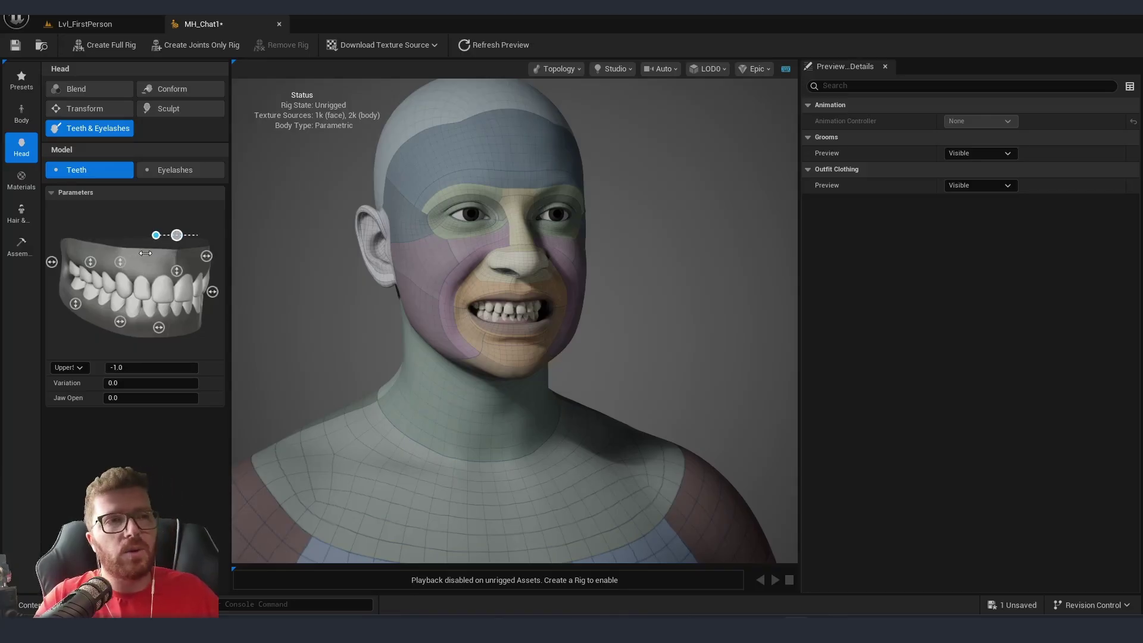
click(156, 170)
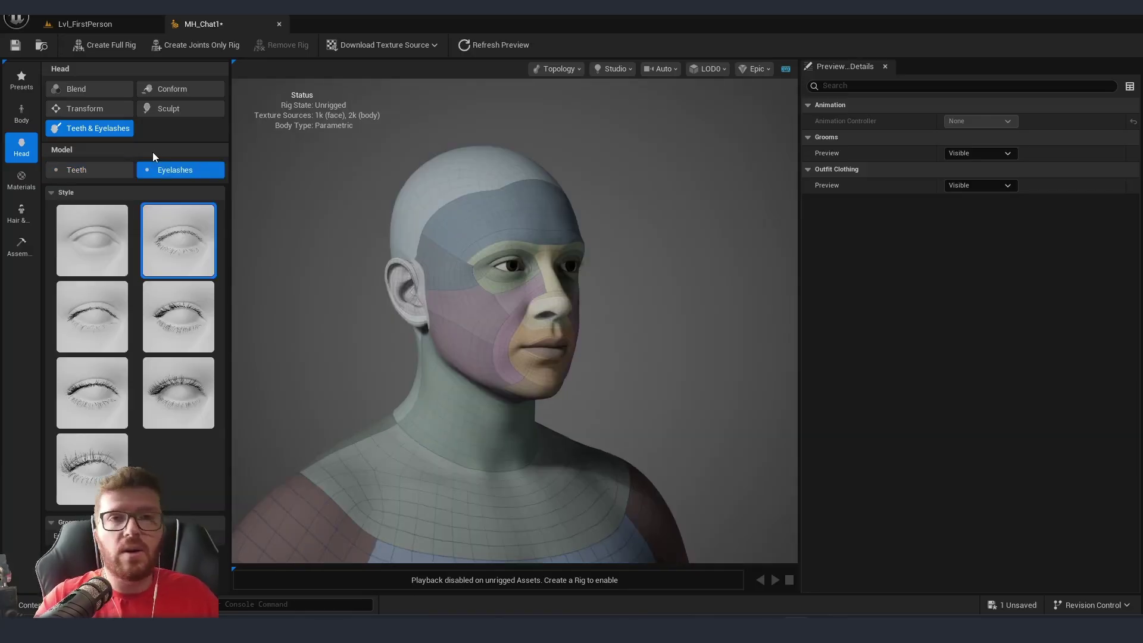
- Apply the body presets Bo, Cameron, Celeste and a heavier build in turn to compare them, finishing with Aoi
click(22, 119)
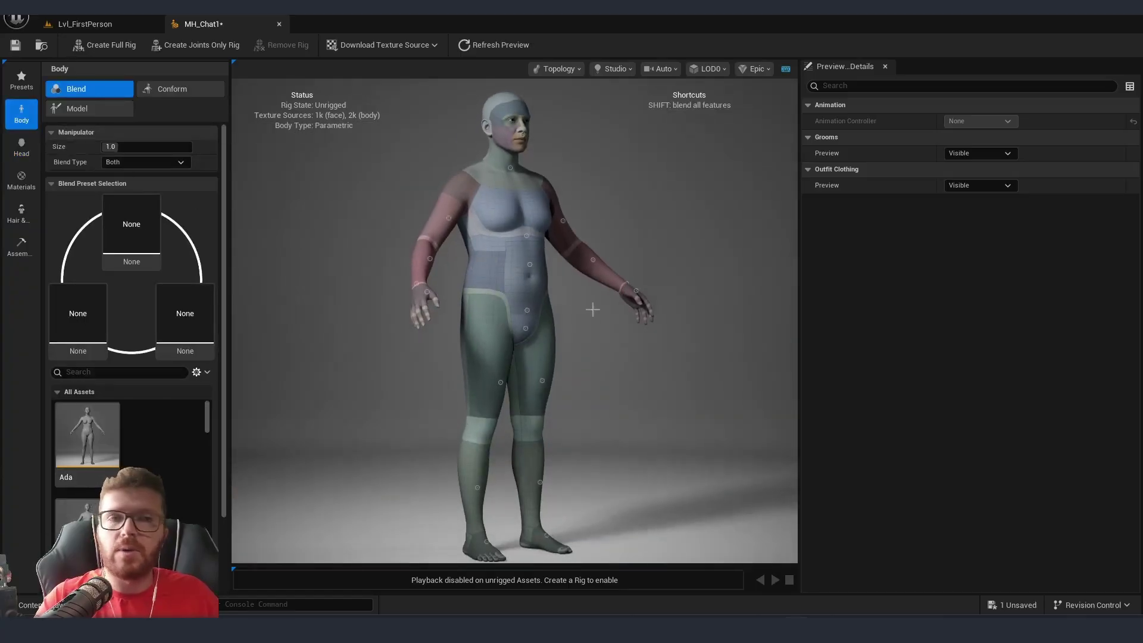
scroll(256, 452, down, 3)
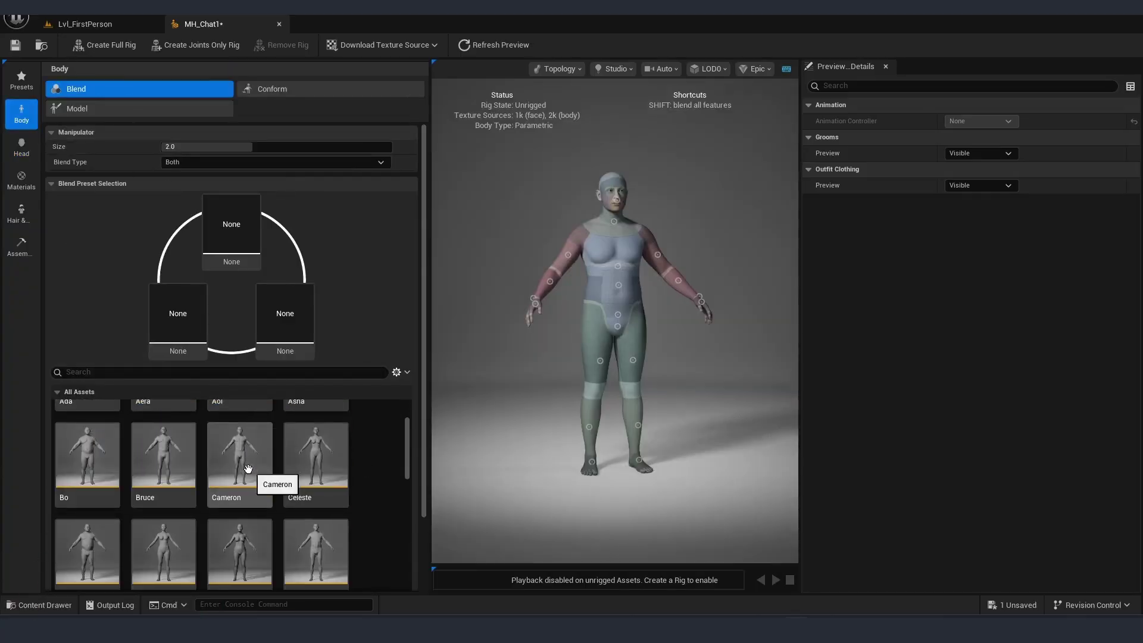
scroll(247, 469, down, 1)
click(92, 429)
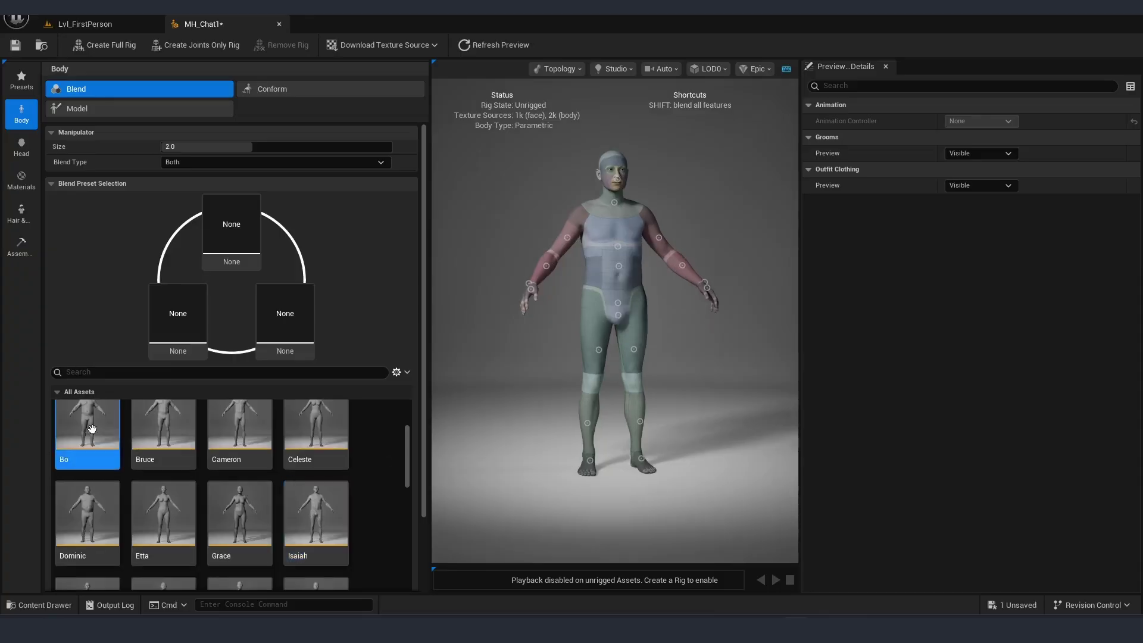
click(228, 416)
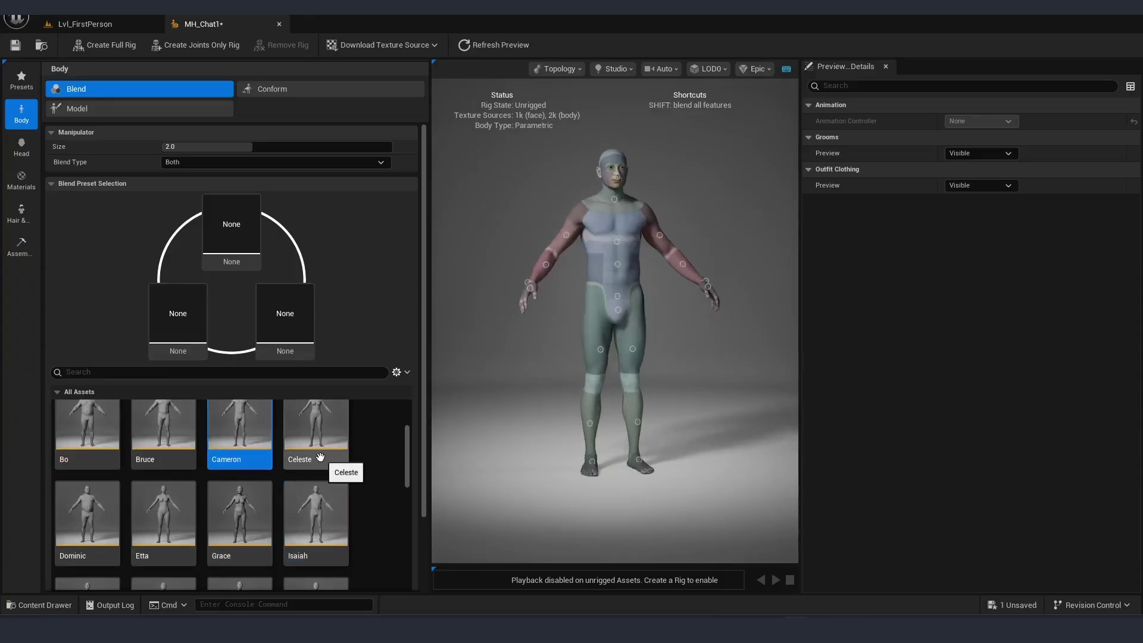
click(318, 420)
scroll(143, 512, down, 2)
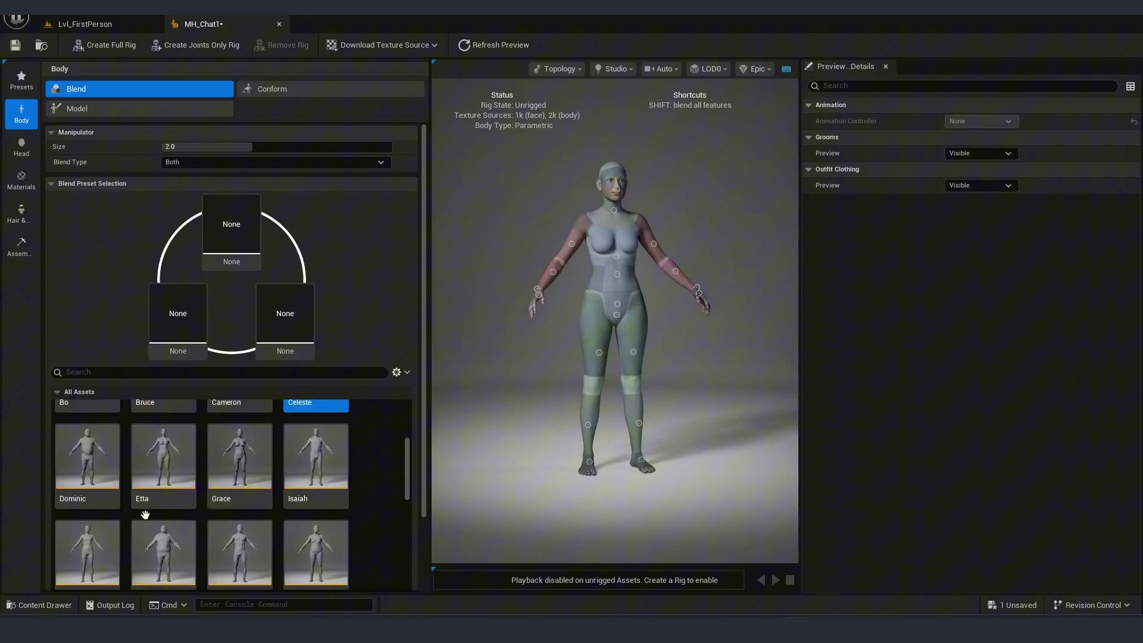
click(165, 546)
scroll(89, 471, up, 2)
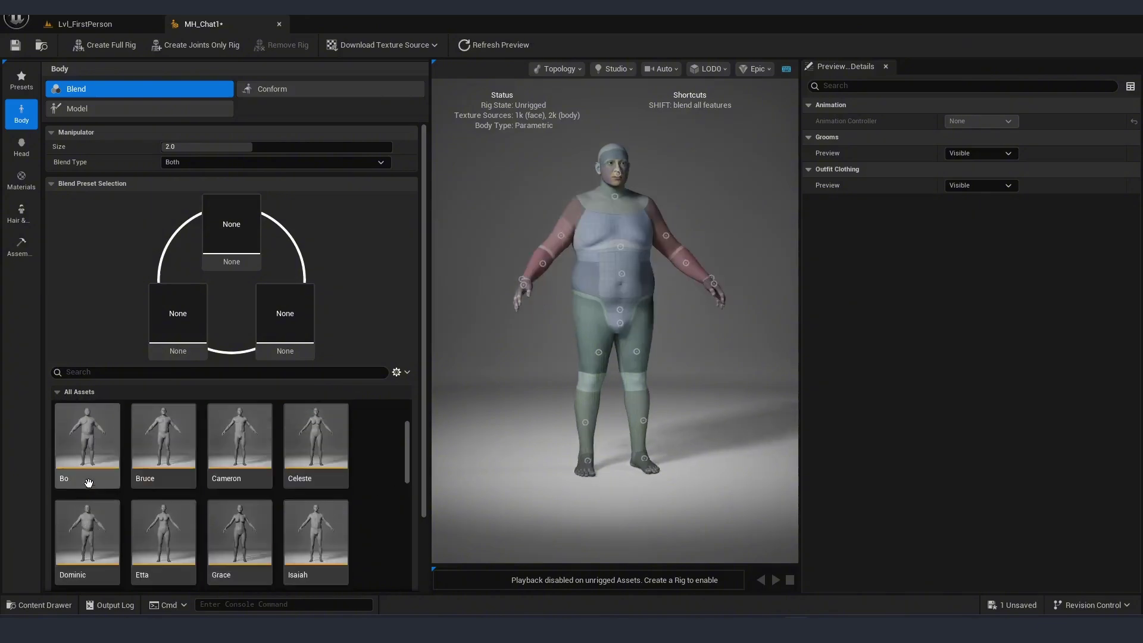
scroll(88, 483, up, 2)
click(240, 441)
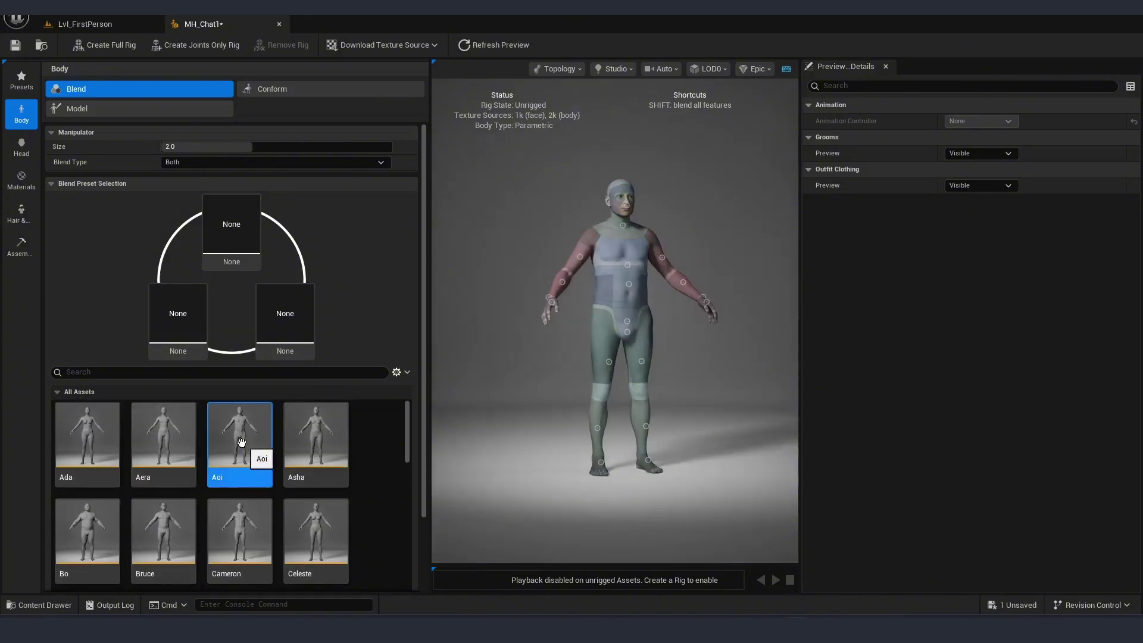
- Assign Aoi, Bruce and Celeste as the three body blend presets and blend the chest and lower leg between them
drag(262, 452, 174, 310)
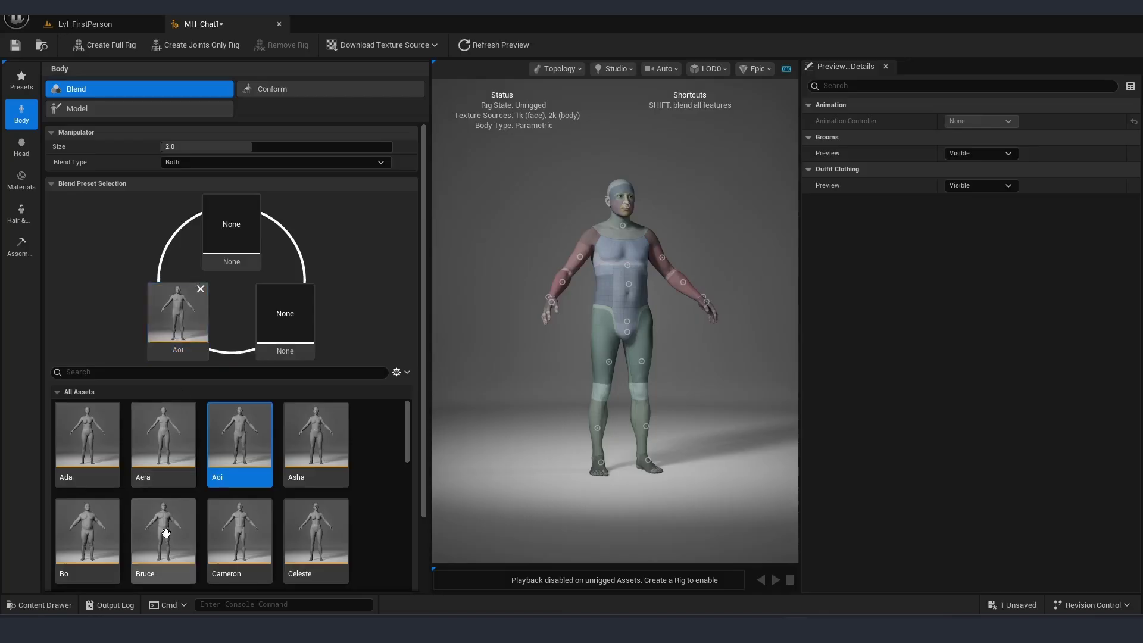
drag(165, 534, 229, 225)
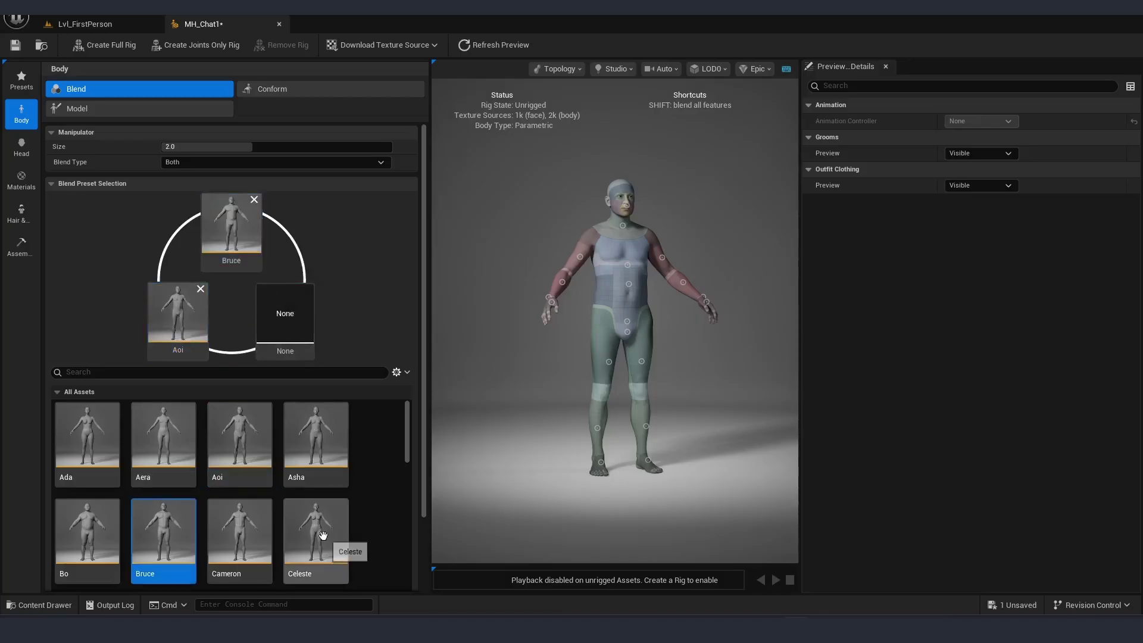
drag(321, 533, 280, 322)
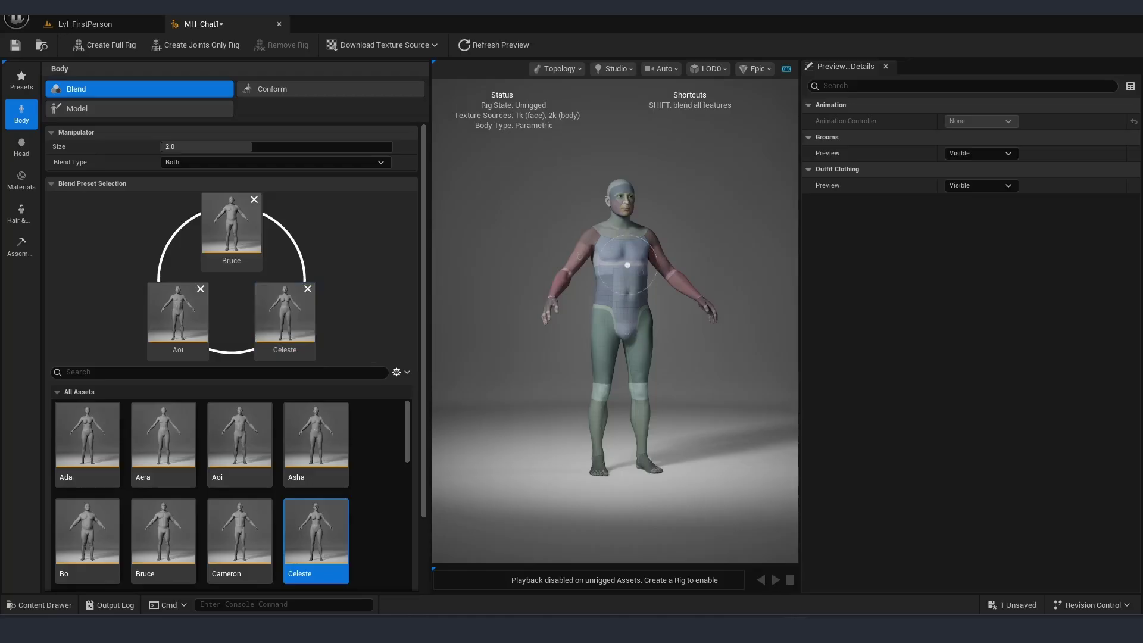
mouse_move(632, 243)
mouse_down()
mouse_move(650, 254)
mouse_move(671, 233)
mouse_move(653, 243)
mouse_move(638, 229)
mouse_up()
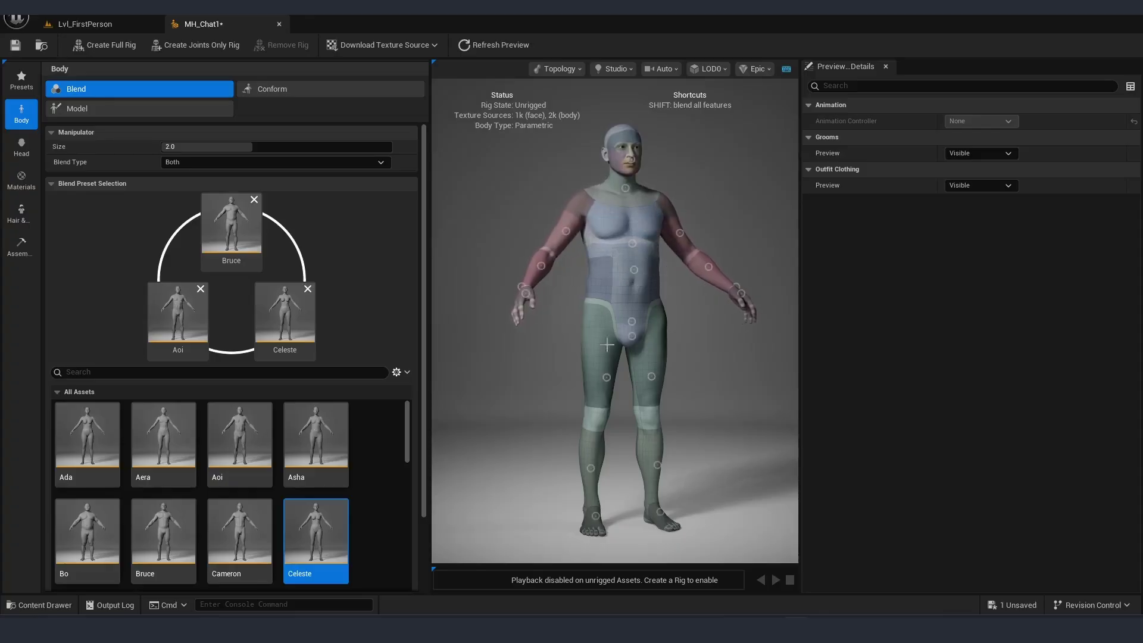
drag(657, 465, 659, 485)
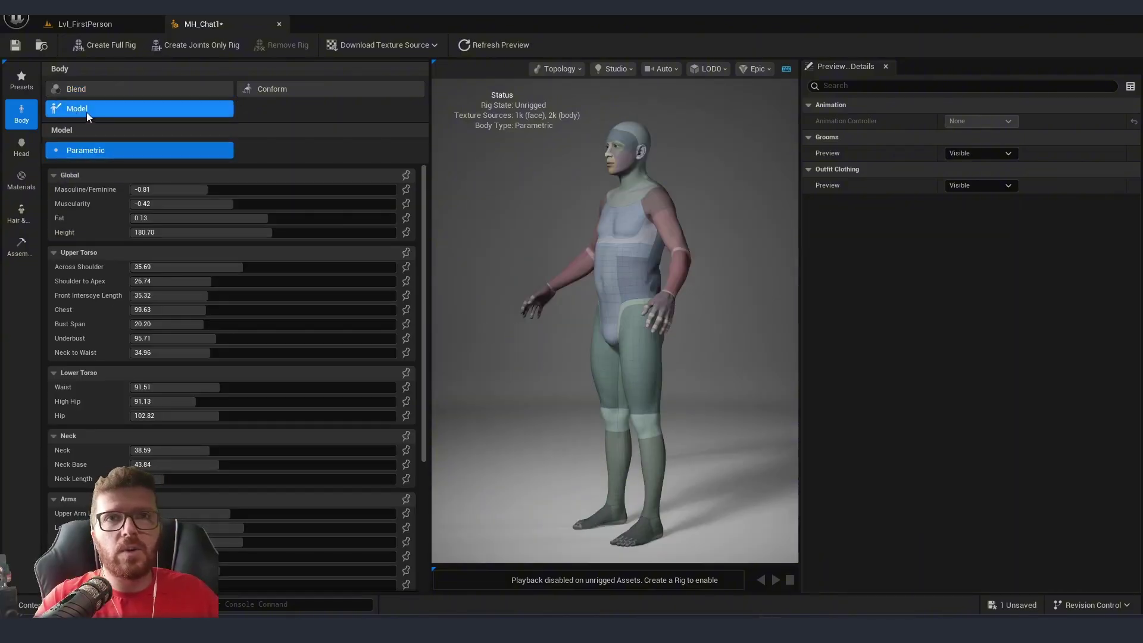
- Adjust the parametric body model by trying Fat at 0.194 and setting Across Shoulder to 37.473
drag(536, 327, 649, 327)
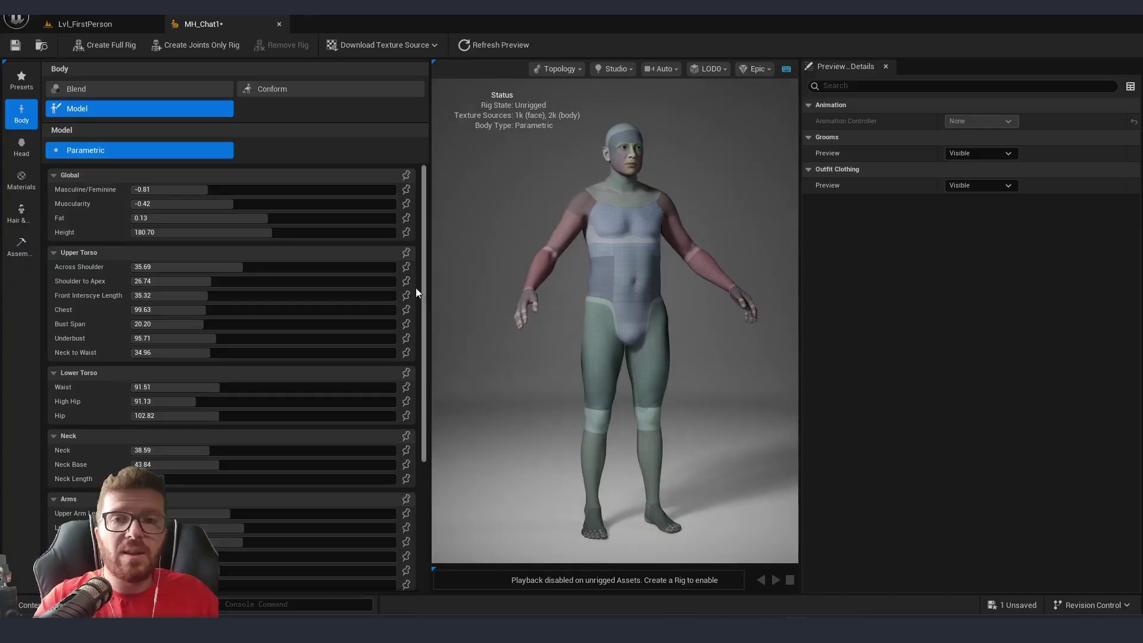
mouse_move(287, 217)
mouse_down()
mouse_move(378, 218)
mouse_move(271, 218)
mouse_up()
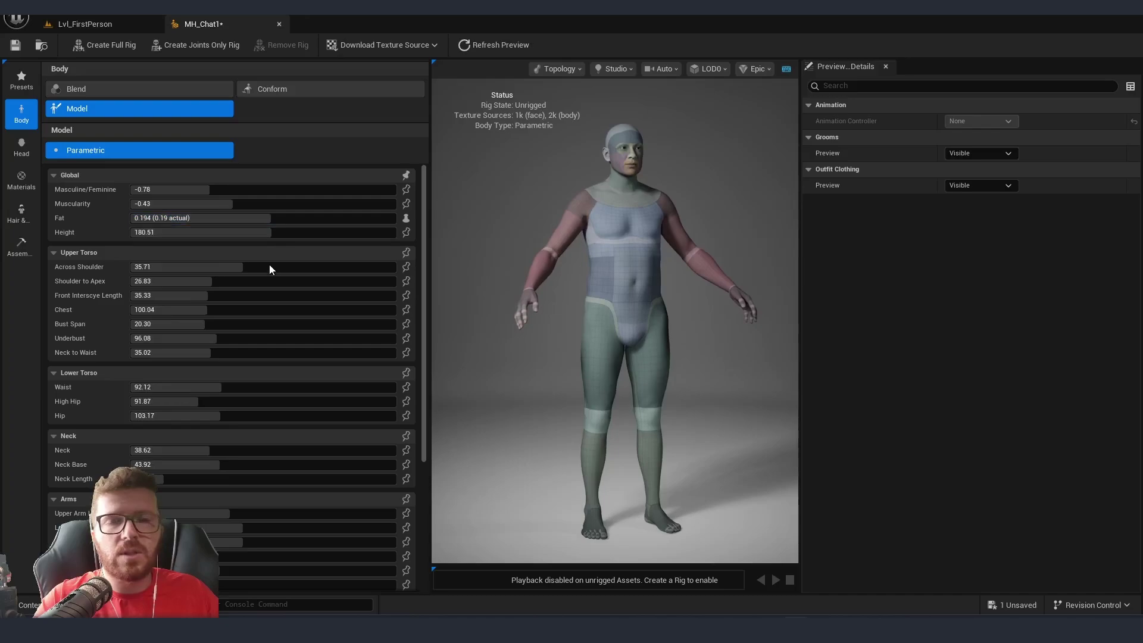
drag(270, 267, 284, 267)
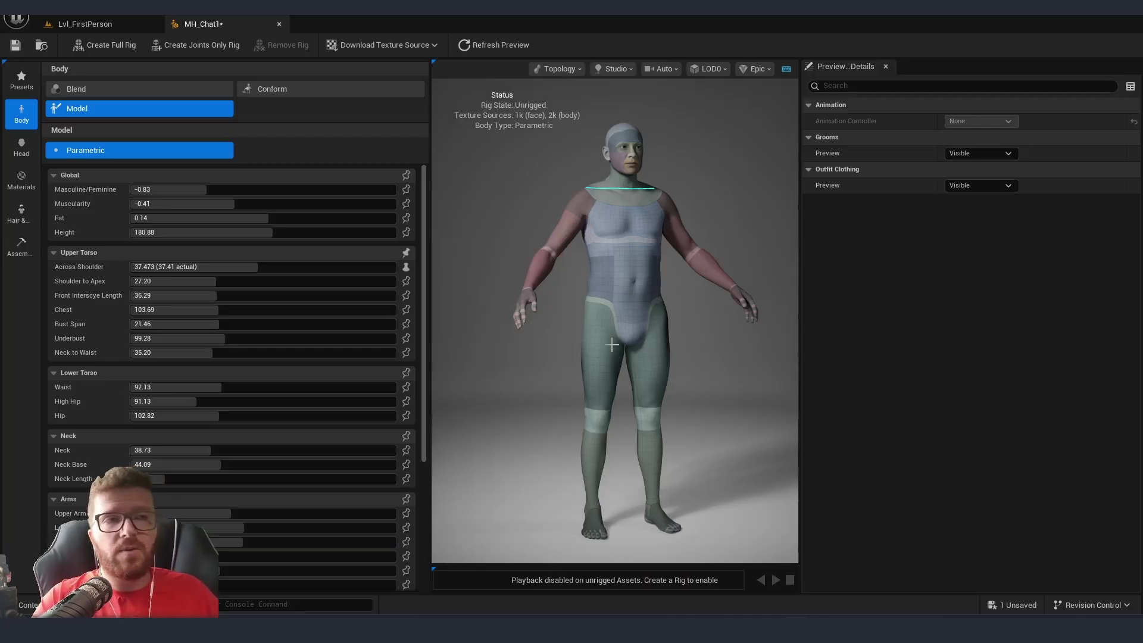
- Give the character's skin material a lighter, pinkish Skin Tone
click(21, 179)
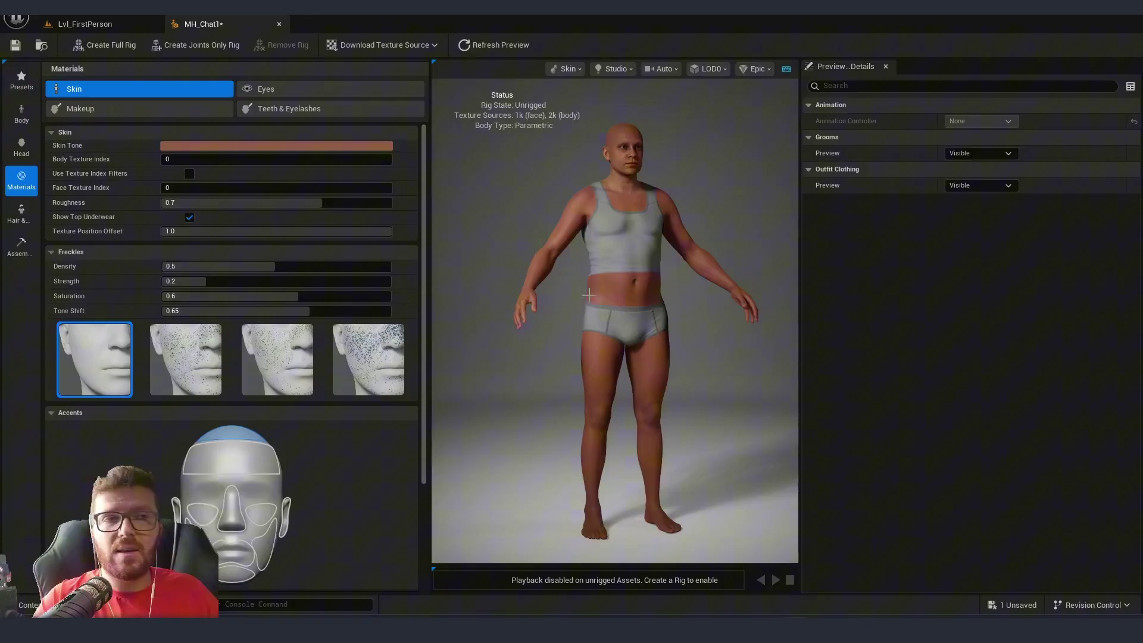
mouse_move(616, 321)
mouse_down()
mouse_move(723, 322)
mouse_move(617, 325)
mouse_up()
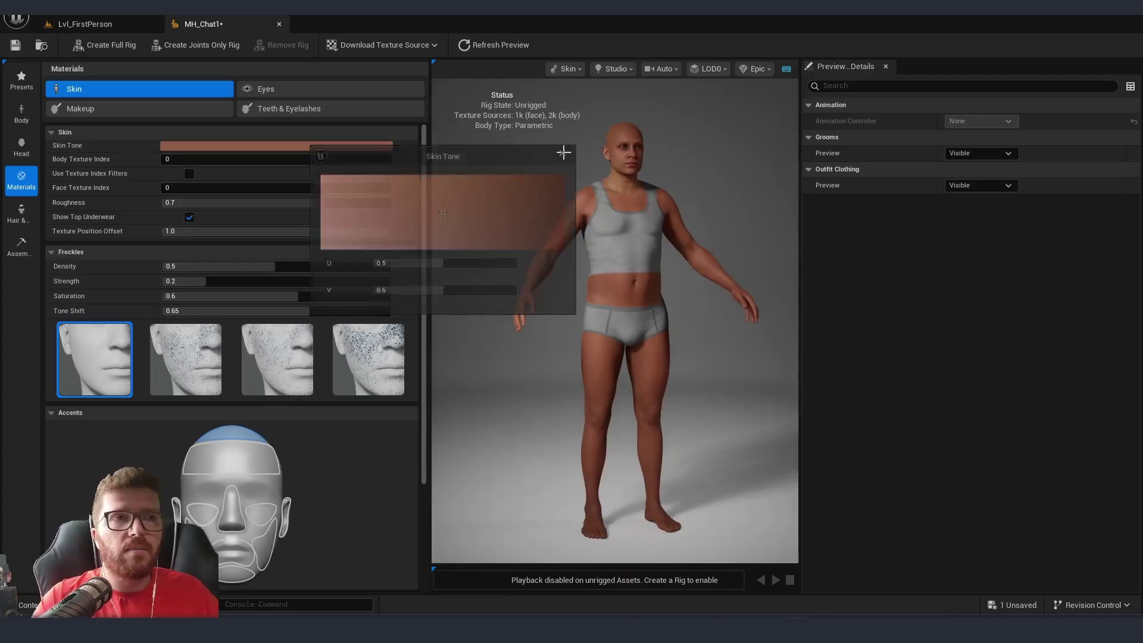
drag(425, 277, 419, 246)
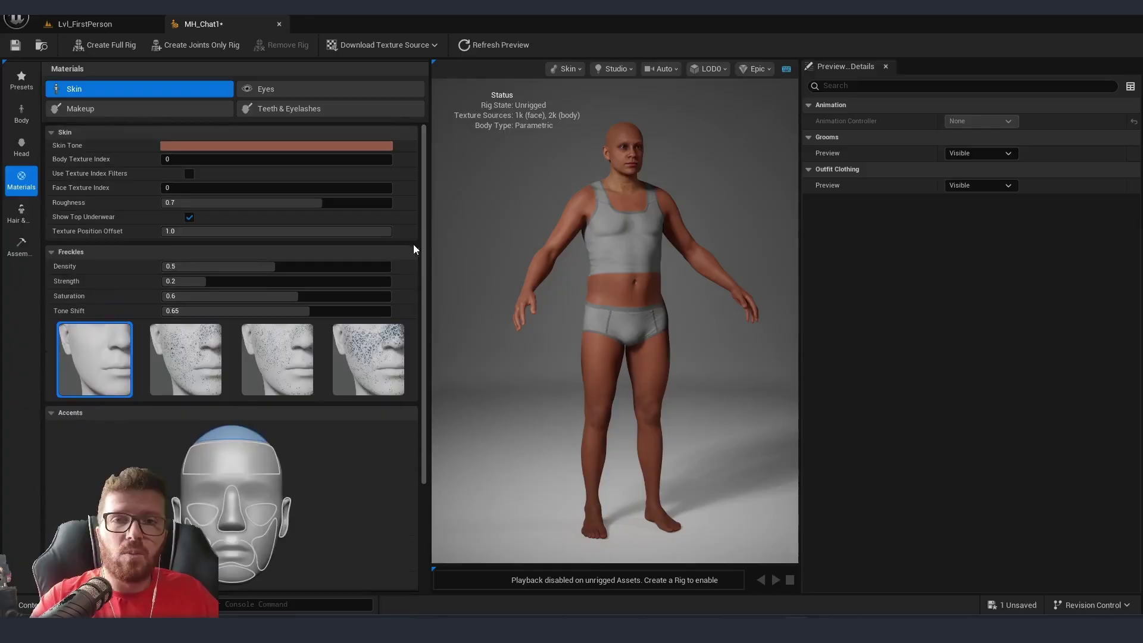
click(262, 145)
click(334, 223)
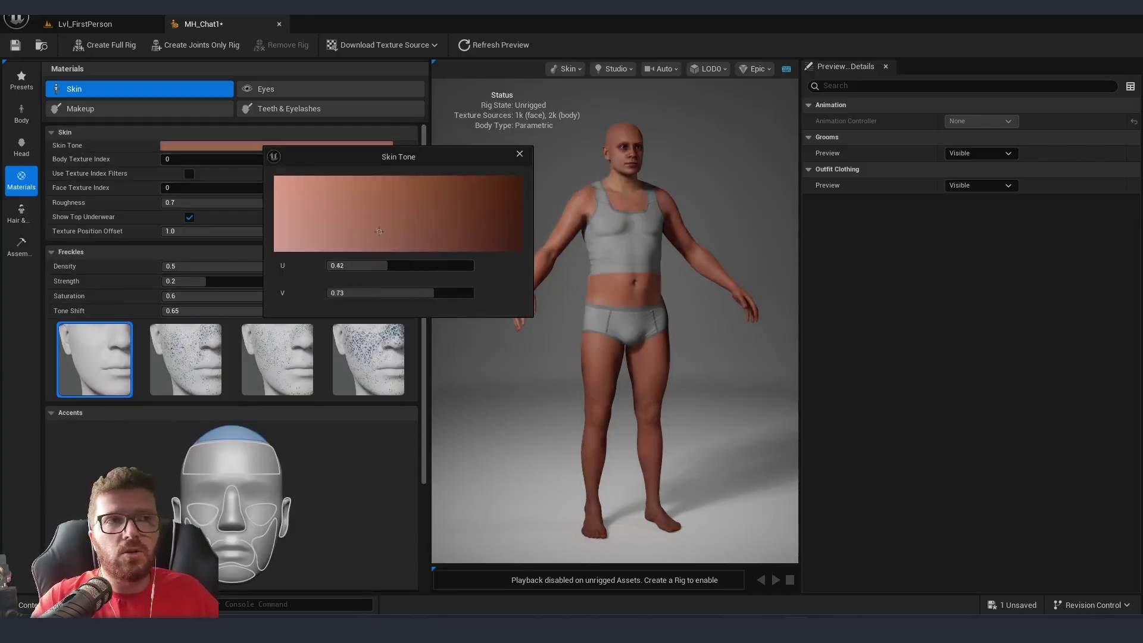
click(308, 195)
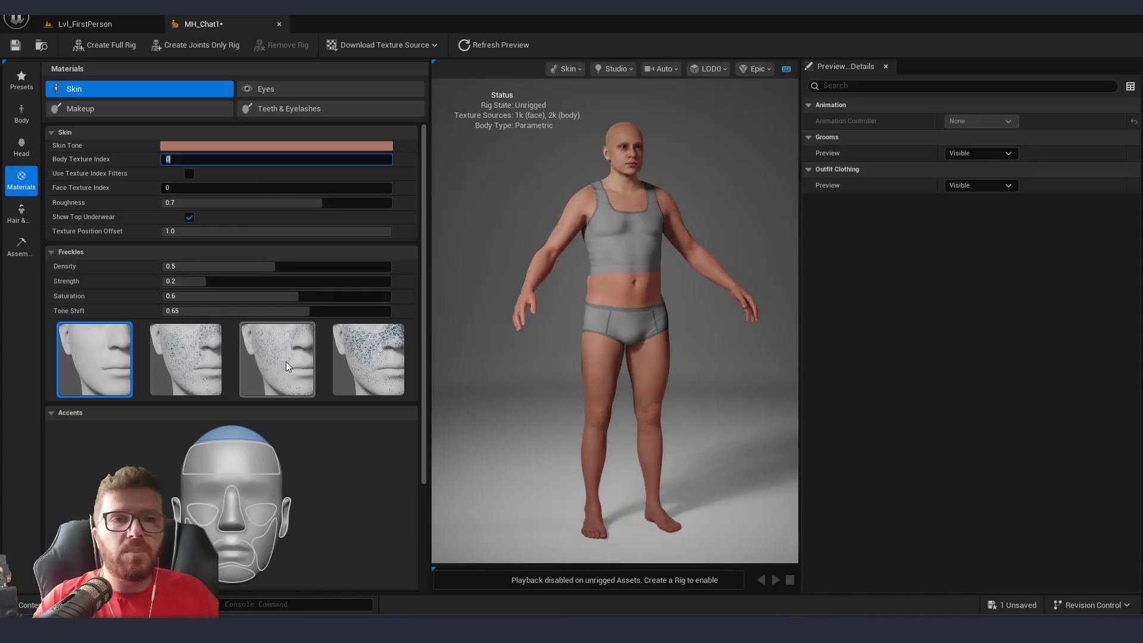
- Apply the third freckle pattern to the skin and check the face up close along with the Accents settings
click(277, 360)
mouse_move(465, 291)
mouse_down()
mouse_move(515, 291)
mouse_move(470, 291)
mouse_up()
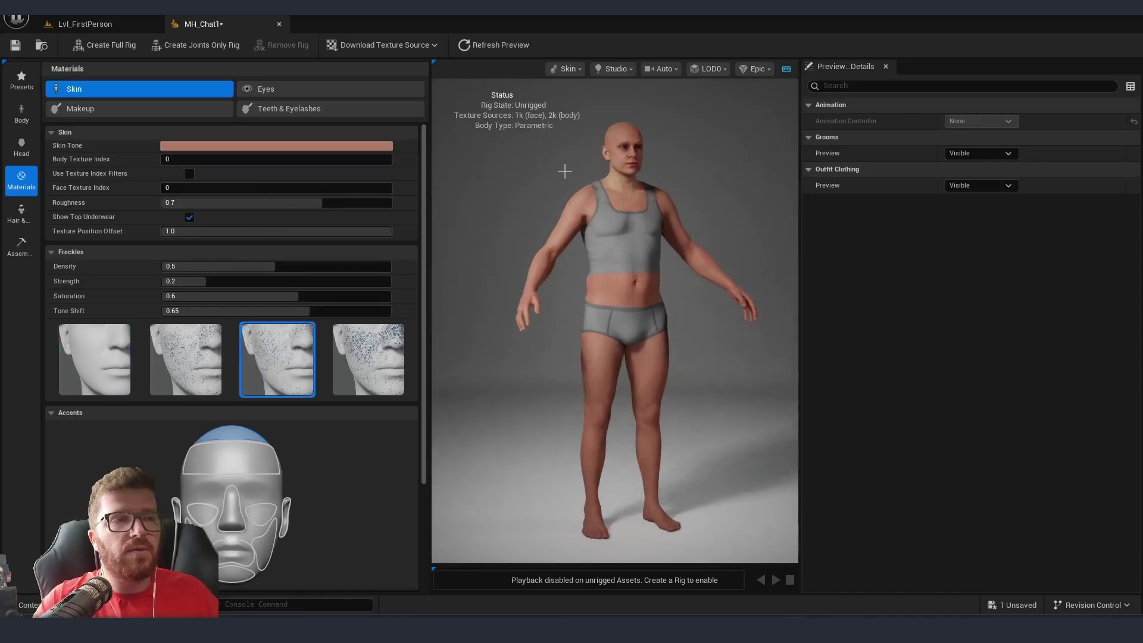
scroll(617, 155, up, 8)
scroll(617, 155, down, 4)
scroll(291, 530, down, 5)
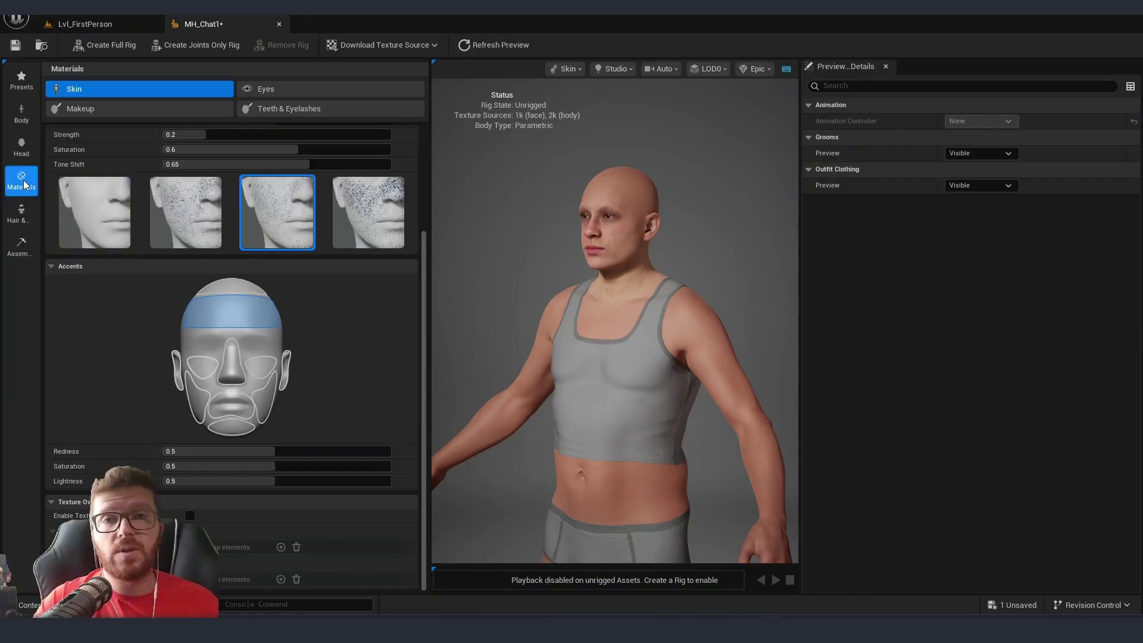
- Give the character the Medium Faux Mohawk hair and the Medium Dense eyebrows from the groom assets
click(22, 215)
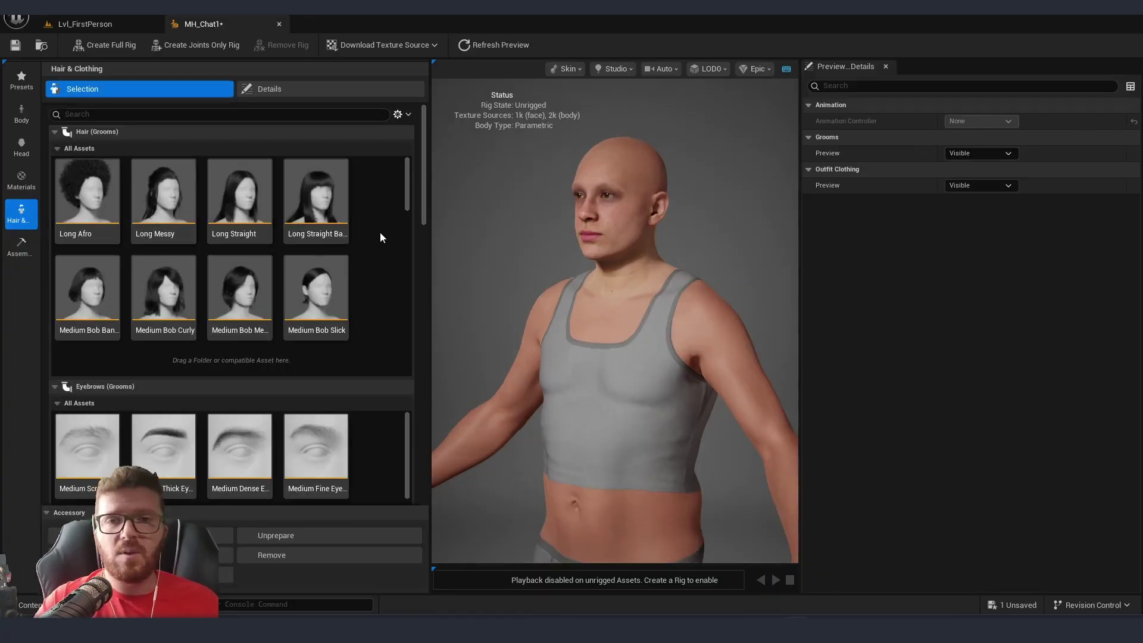
scroll(377, 235, down, 2)
click(158, 271)
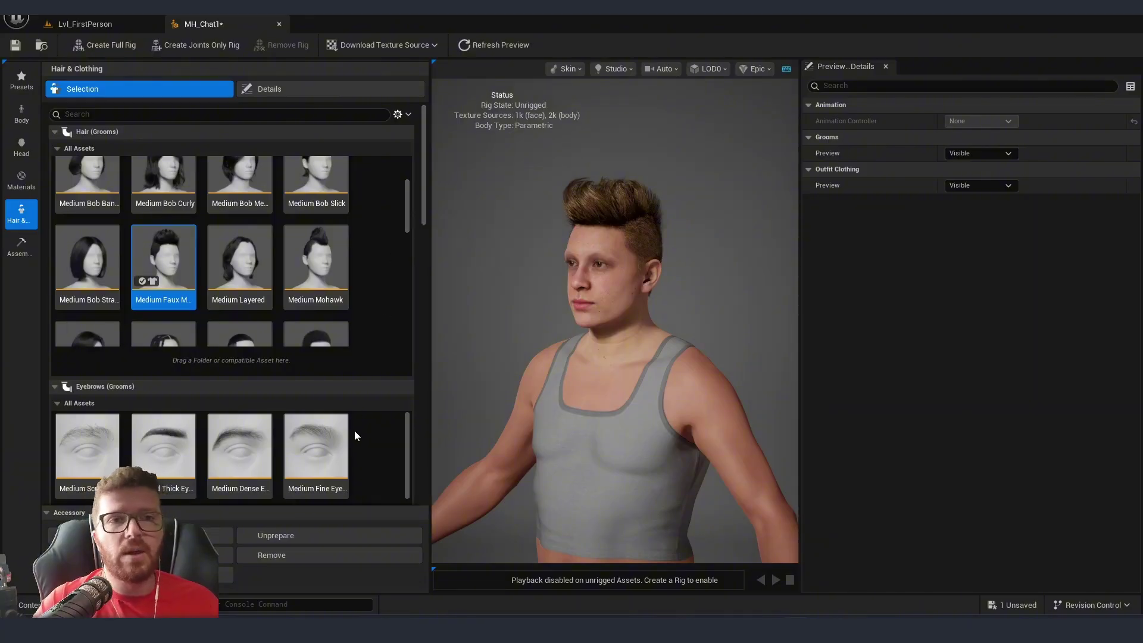
click(241, 445)
click(327, 446)
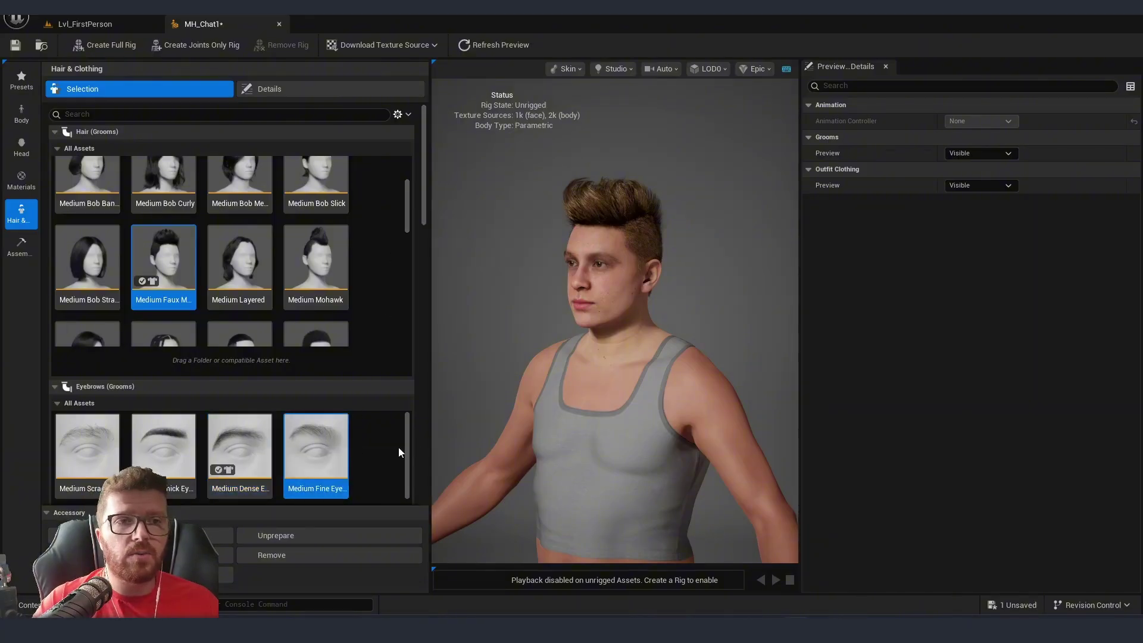
scroll(404, 460, down, 2)
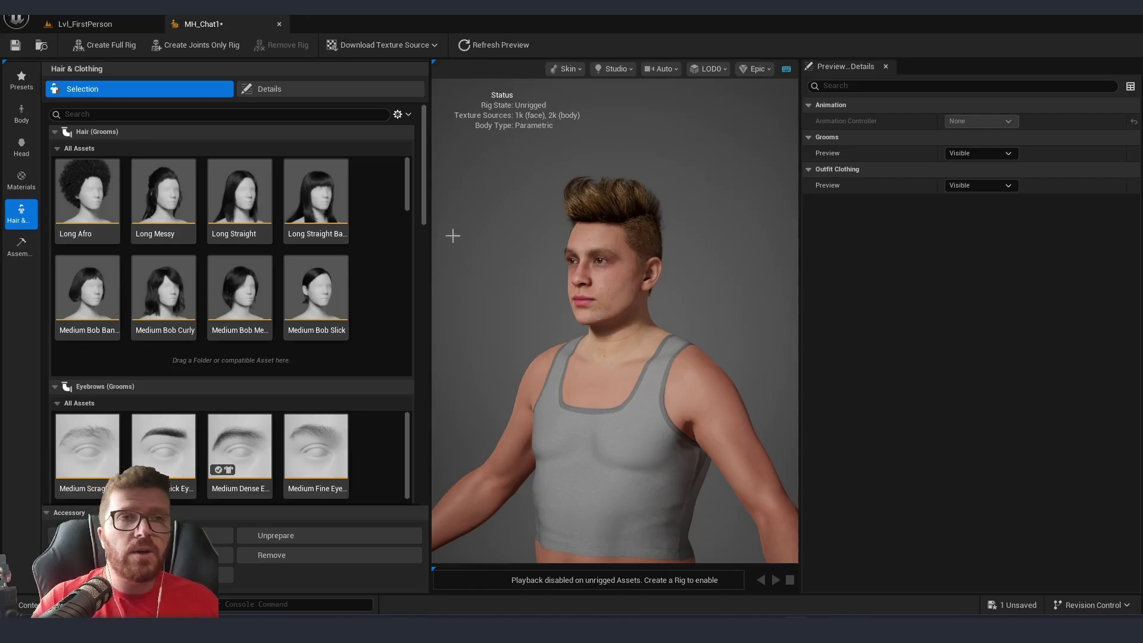
- Set the Dye Color of the Medium Faux Mohawk hair to purple, hex 7700FFFF
click(284, 90)
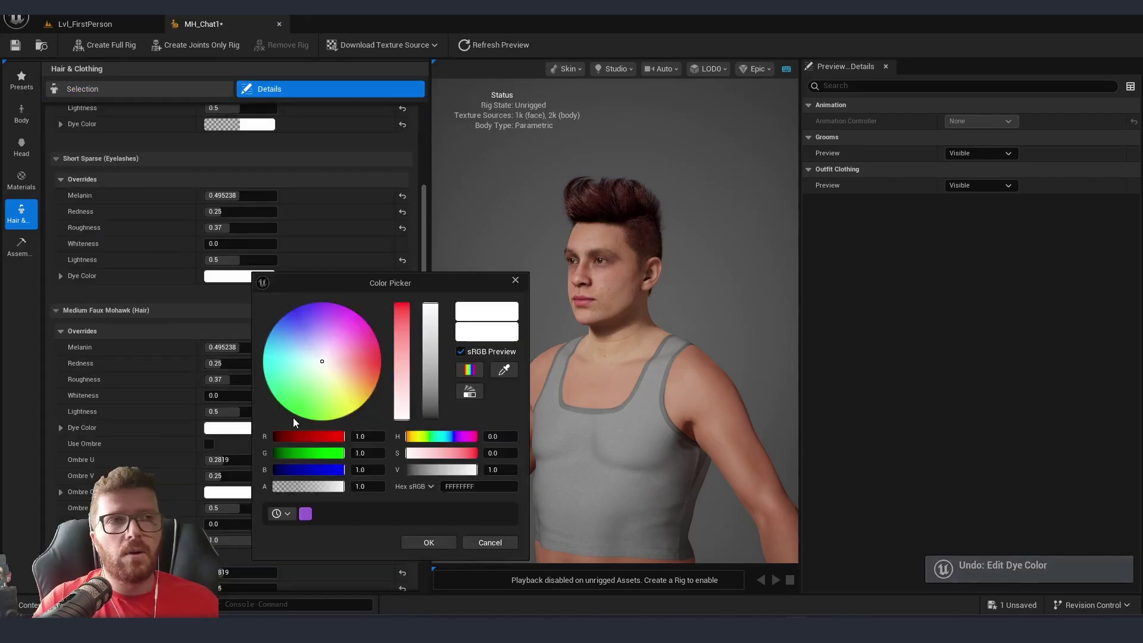
drag(331, 367, 303, 305)
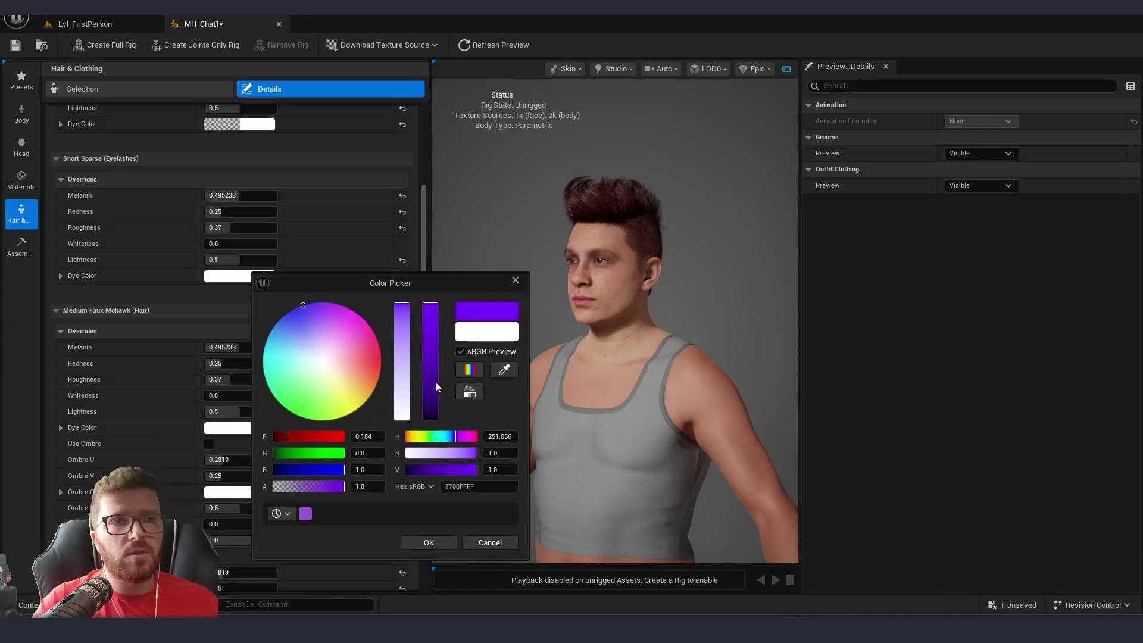
click(429, 542)
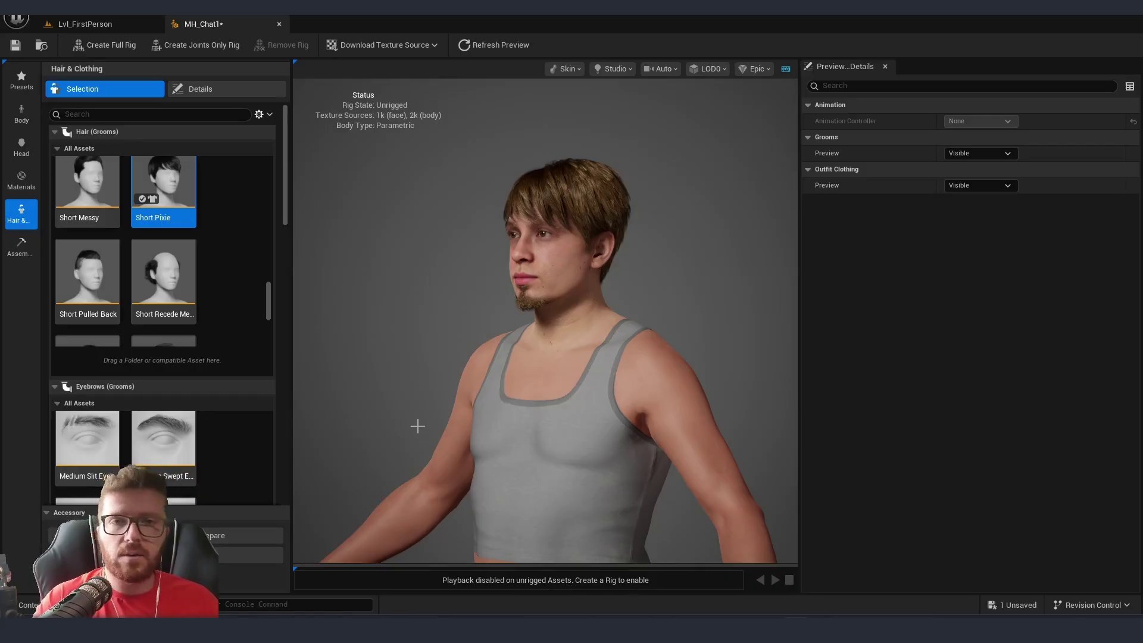
- Create a full rig for the character and play its preview animation with more of the body in view
drag(417, 426, 476, 426)
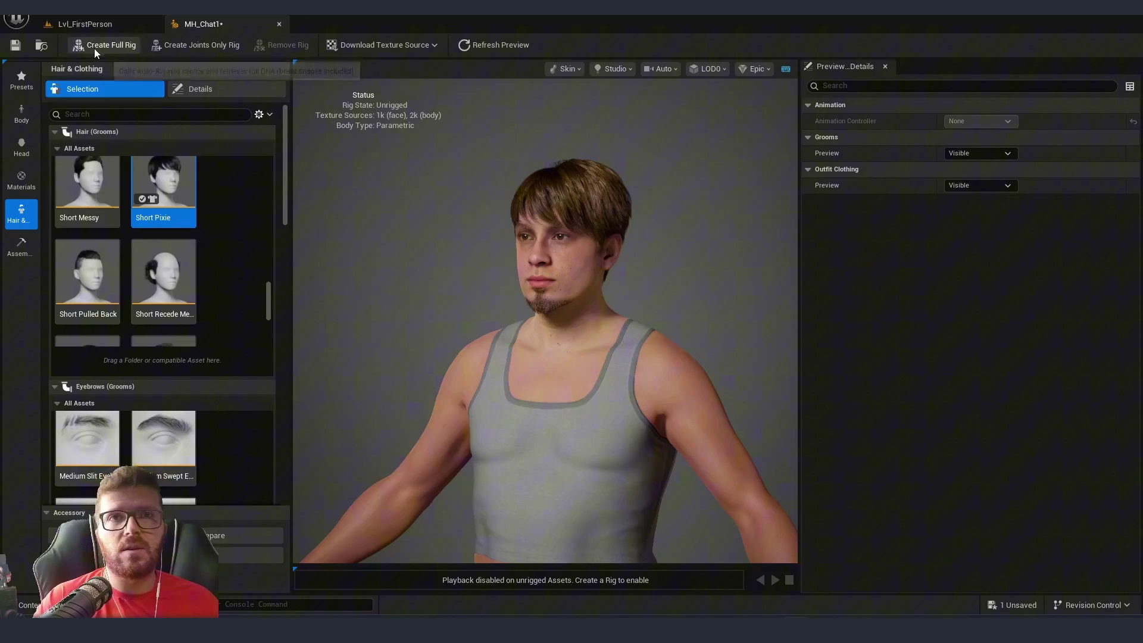
click(115, 48)
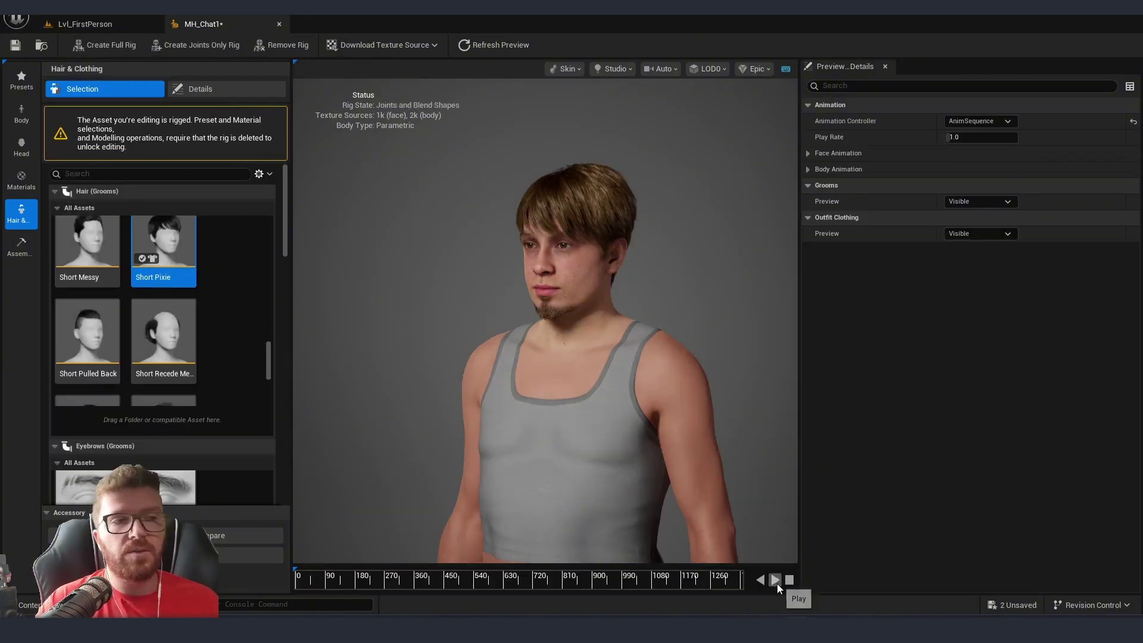
click(777, 584)
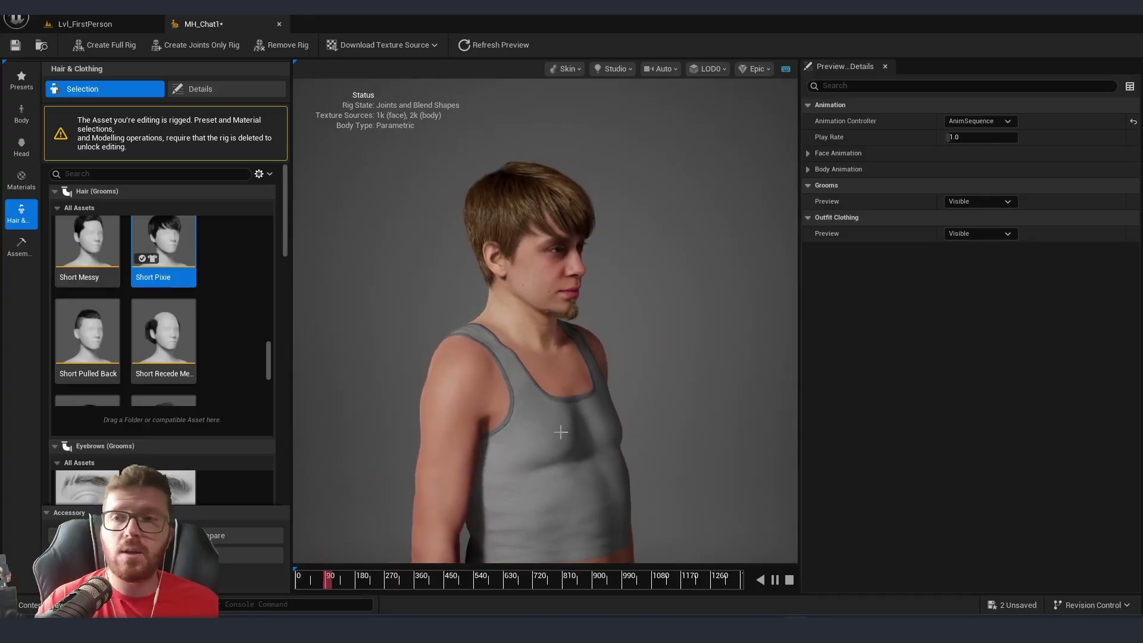
scroll(571, 433, down, 8)
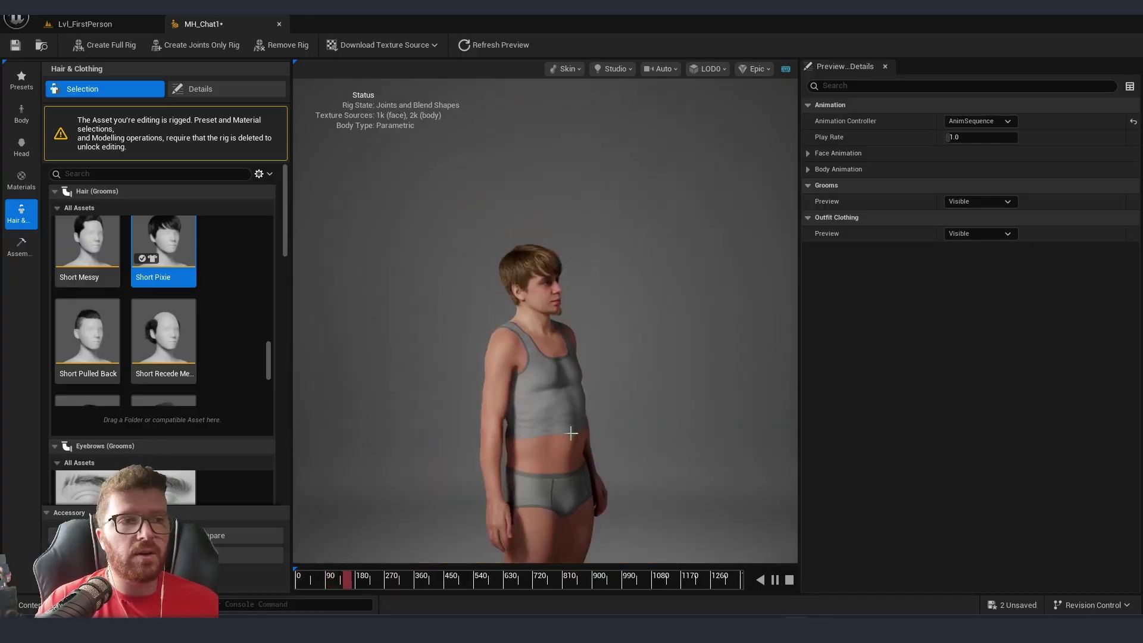